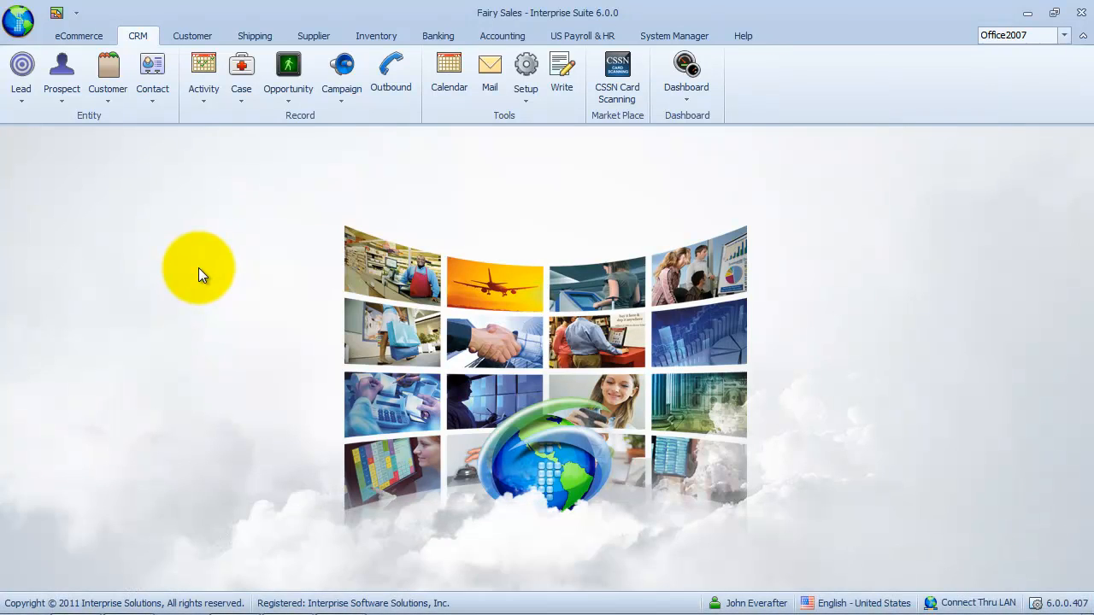
Show the Contact dropdown on the CRM ribbon with its new-contact and find-contact options.
left_click(152, 100)
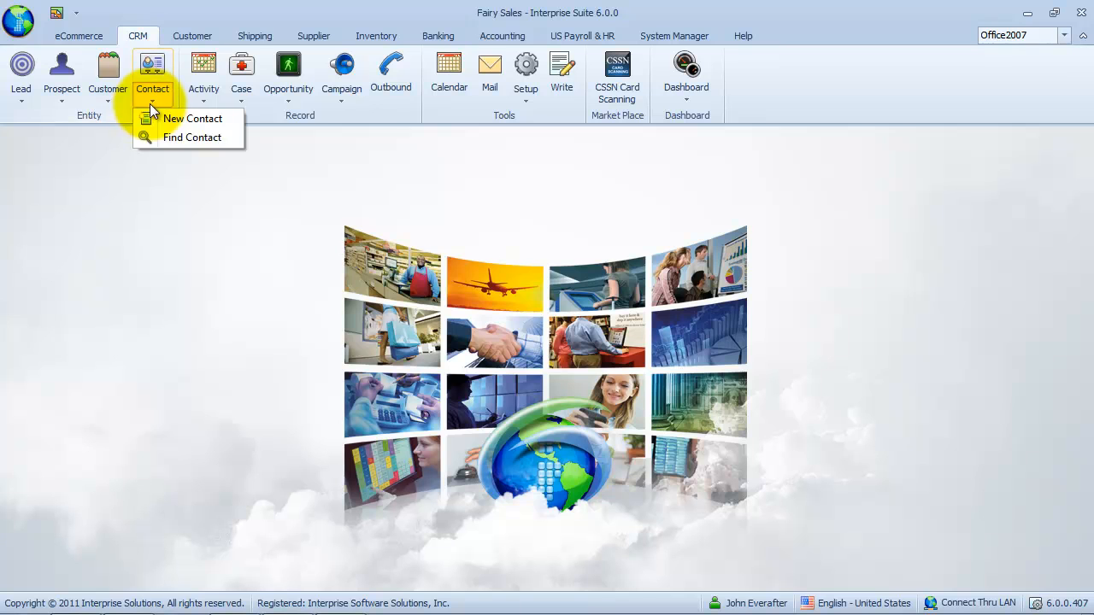
left_click(234, 137)
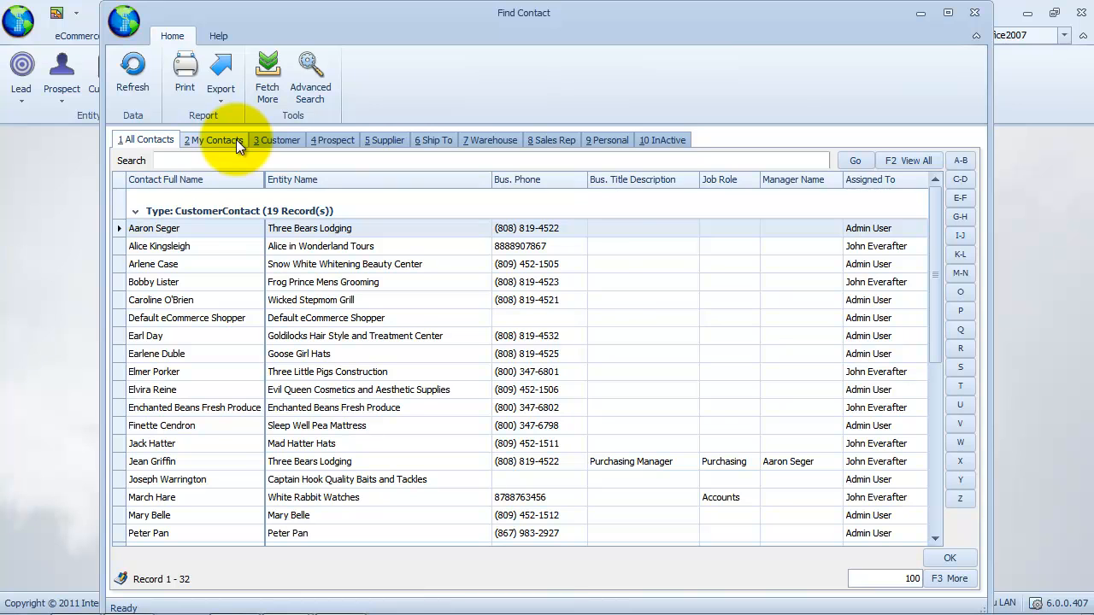
mouse_move(934, 267)
left_mouse_down()
mouse_move(963, 479)
mouse_move(938, 344)
mouse_move(937, 255)
left_mouse_up()
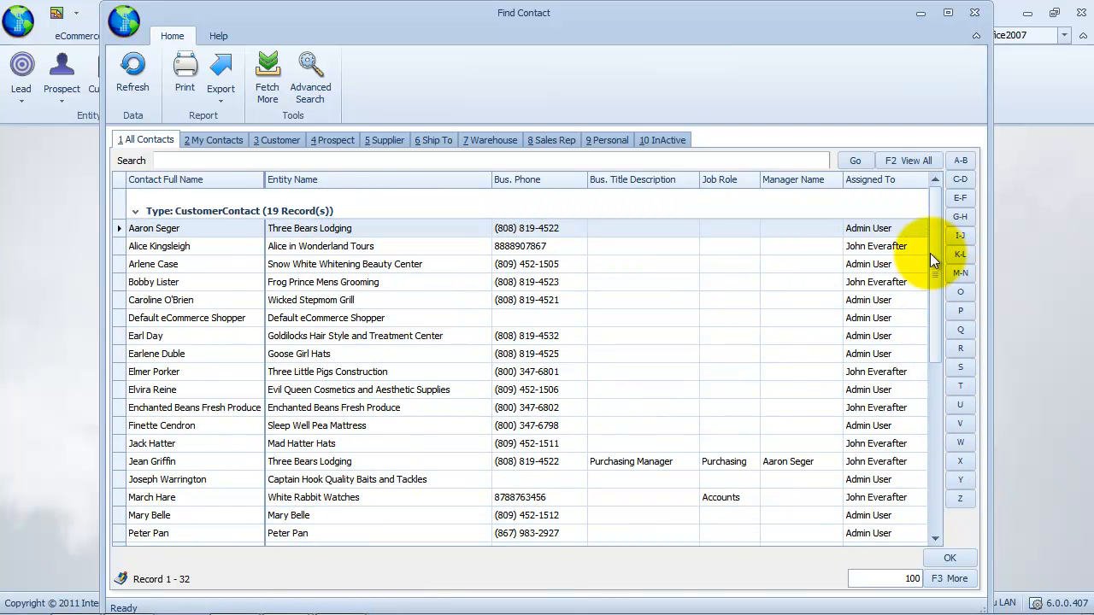
left_click(224, 140)
left_click(278, 139)
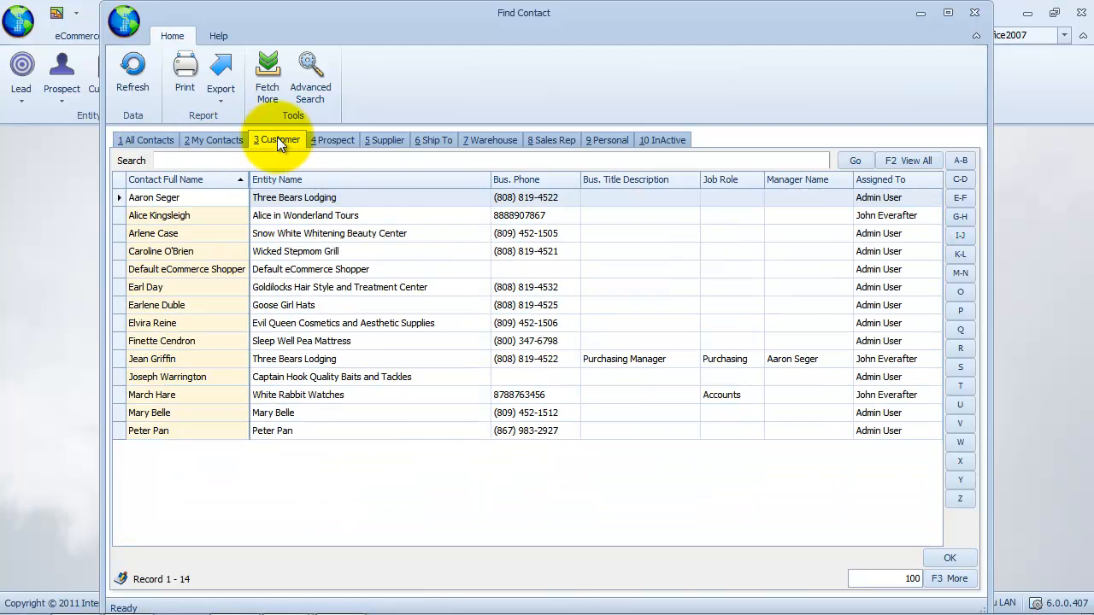
left_click(386, 141)
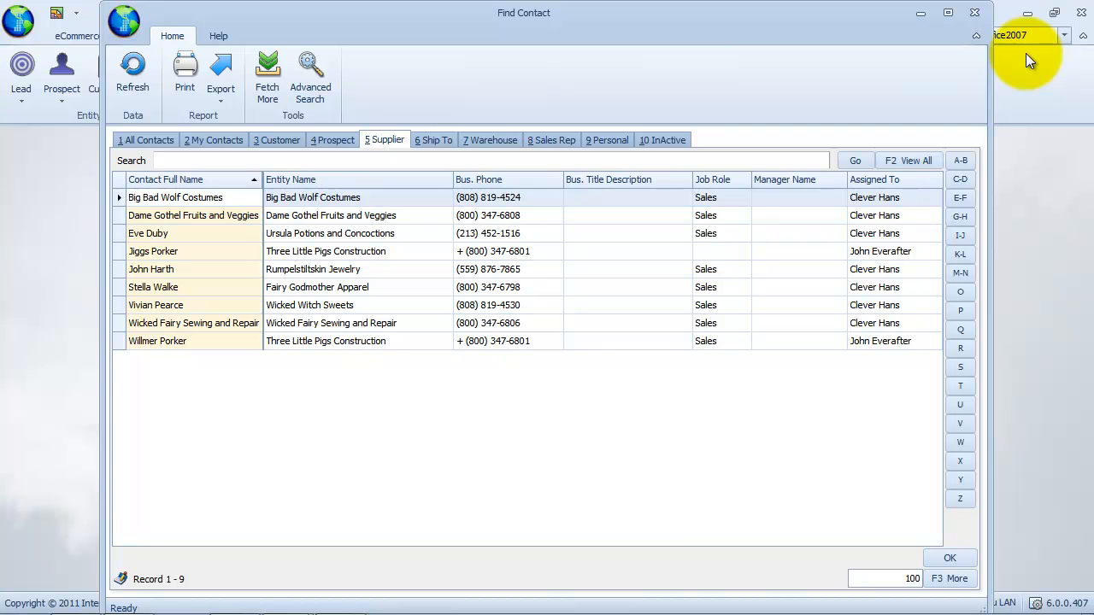
left_click(975, 12)
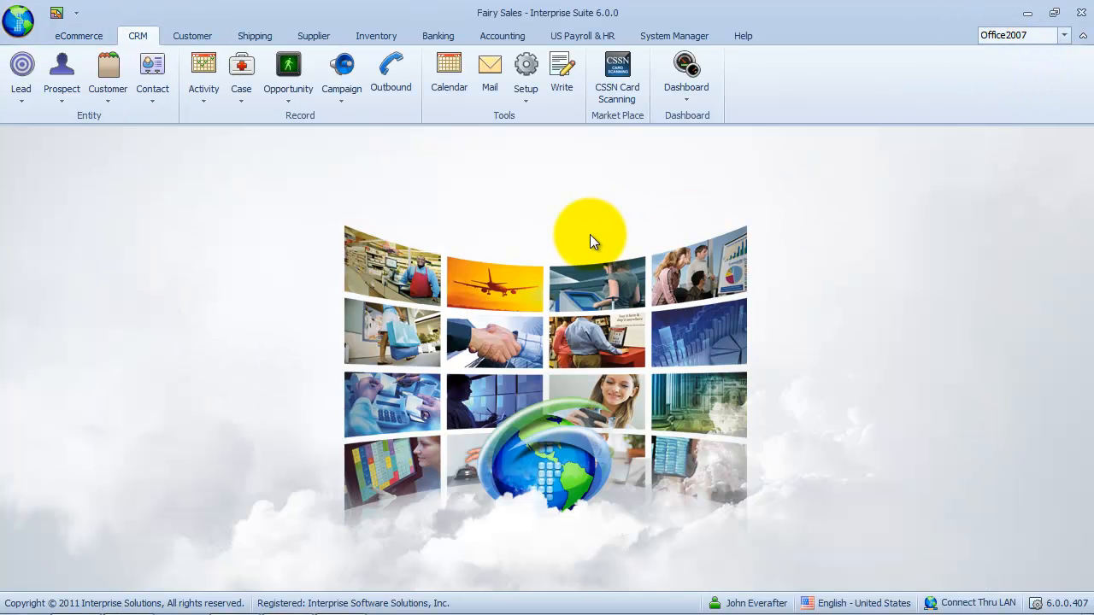
Open Find Supplier from the Supplier ribbon to list all 11 suppliers.
left_click(319, 37)
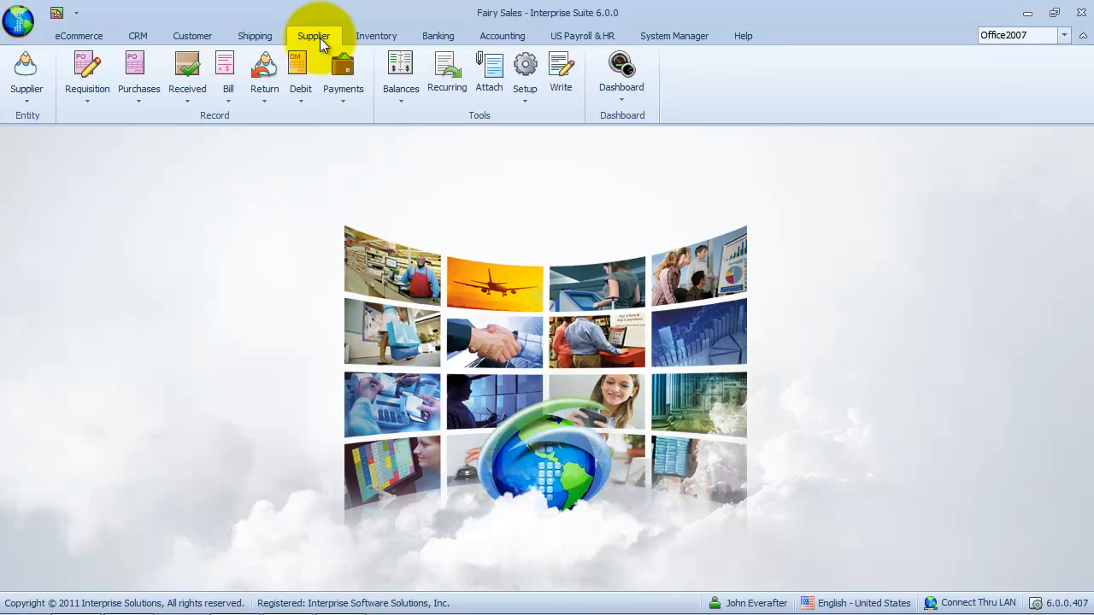
left_click(23, 101)
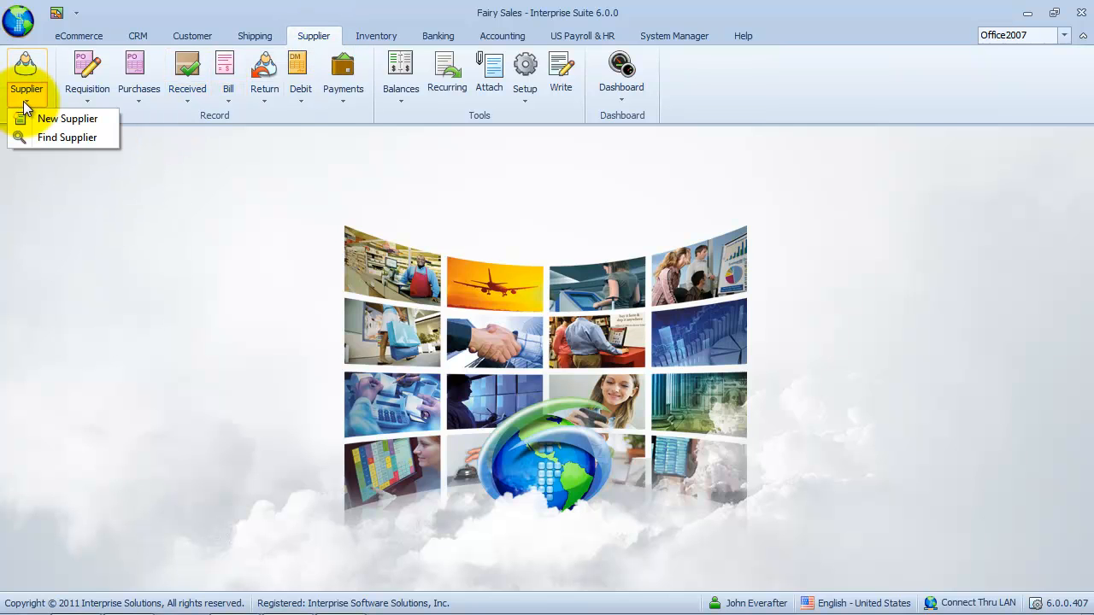
left_click(103, 141)
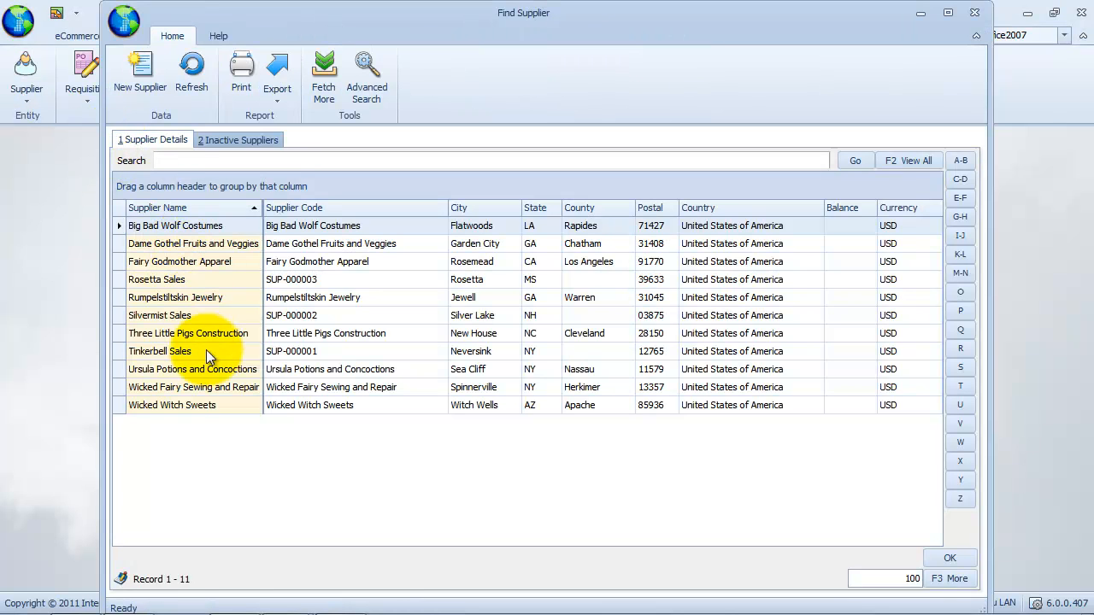
Open Three Little Pigs Construction's first contact and set its business title to Sales Director.
double_click(223, 332)
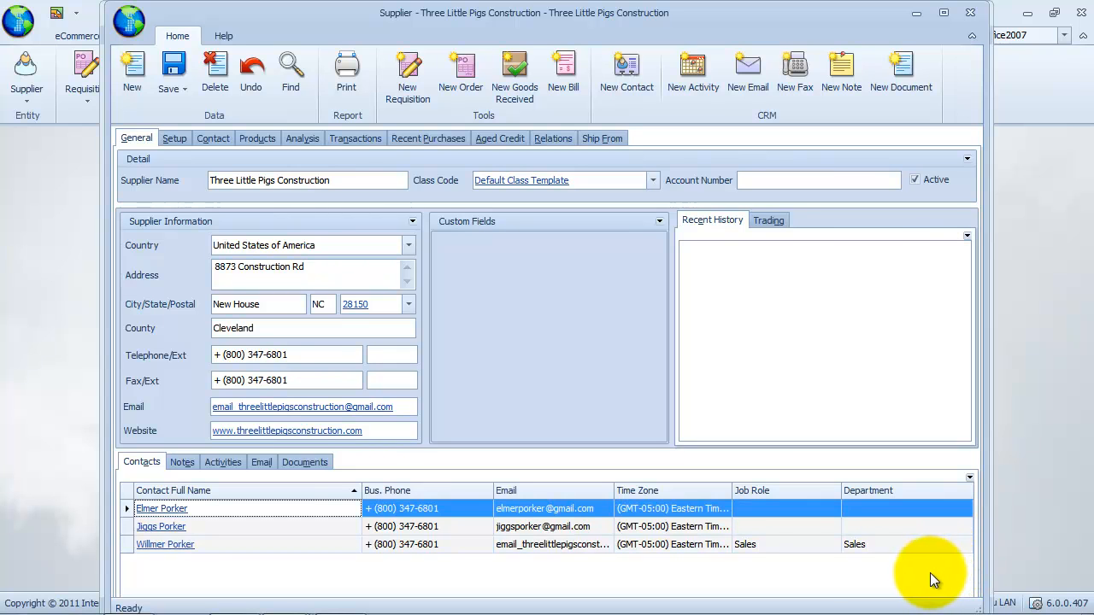
left_click(162, 509)
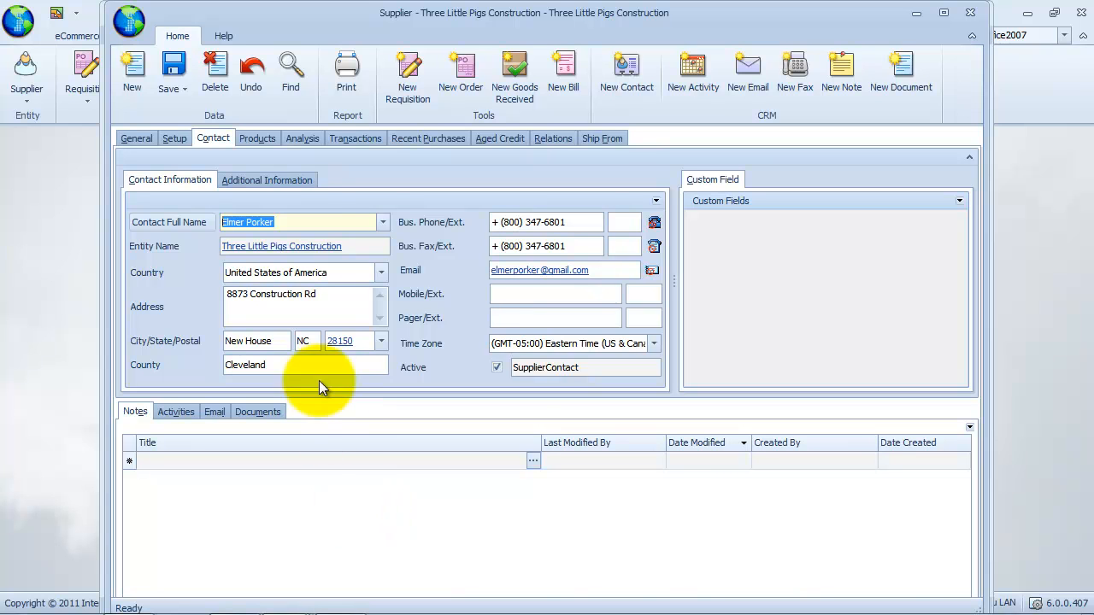
left_click(294, 181)
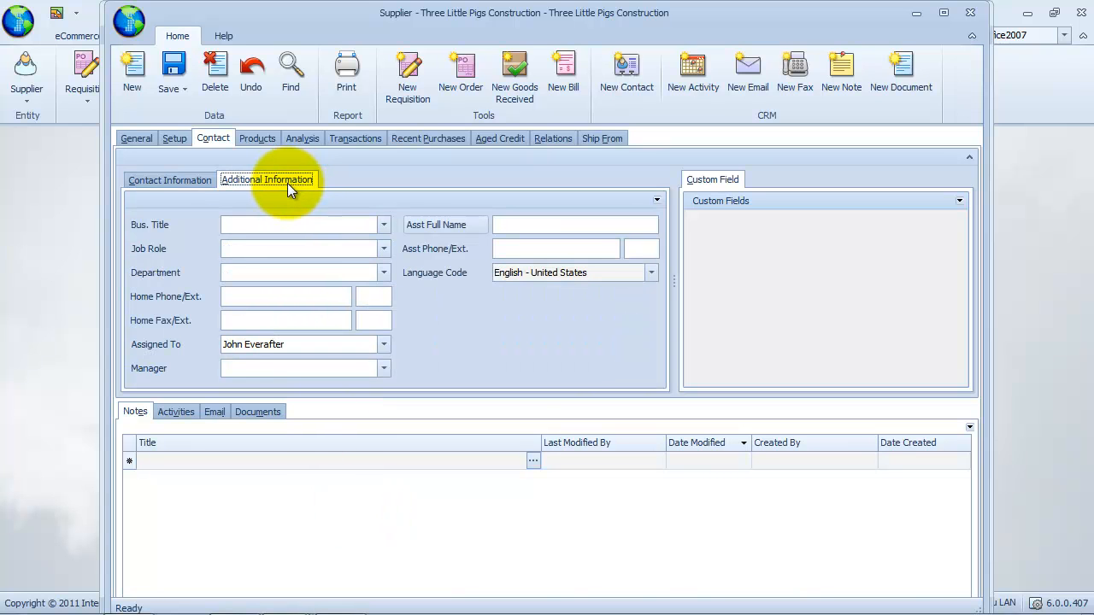
left_click(384, 225)
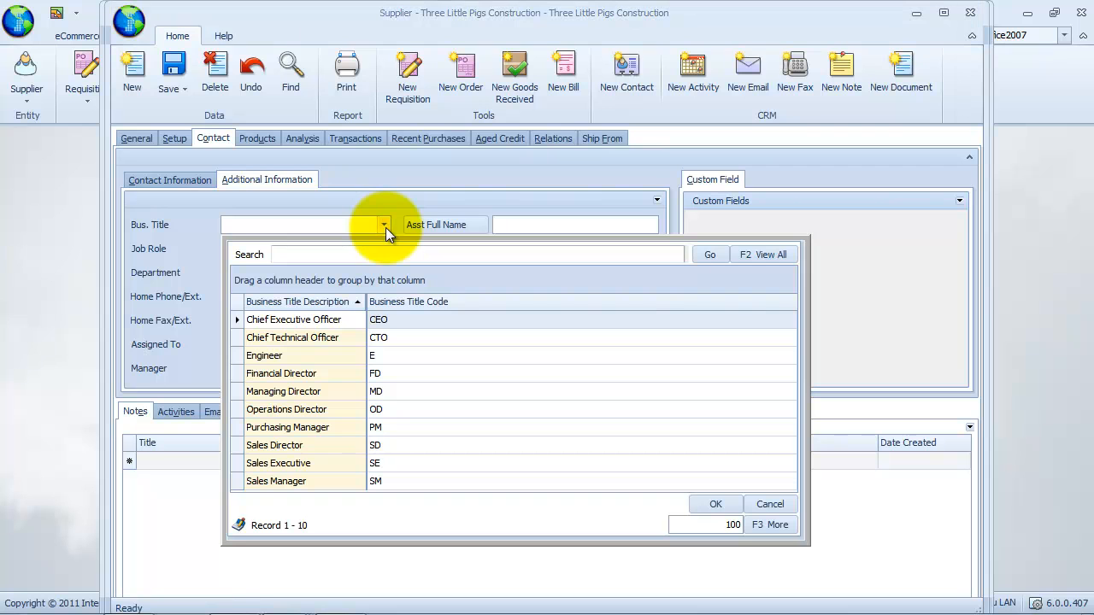
left_click(327, 445)
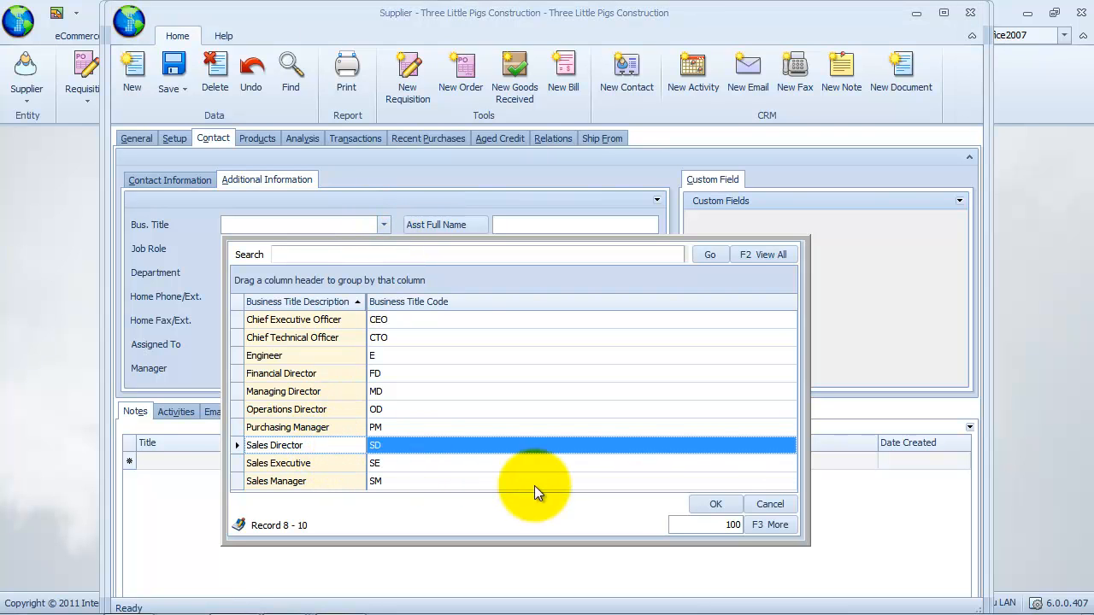
left_click(714, 504)
Set the contact's job role and department both to Sales.
left_click(385, 248)
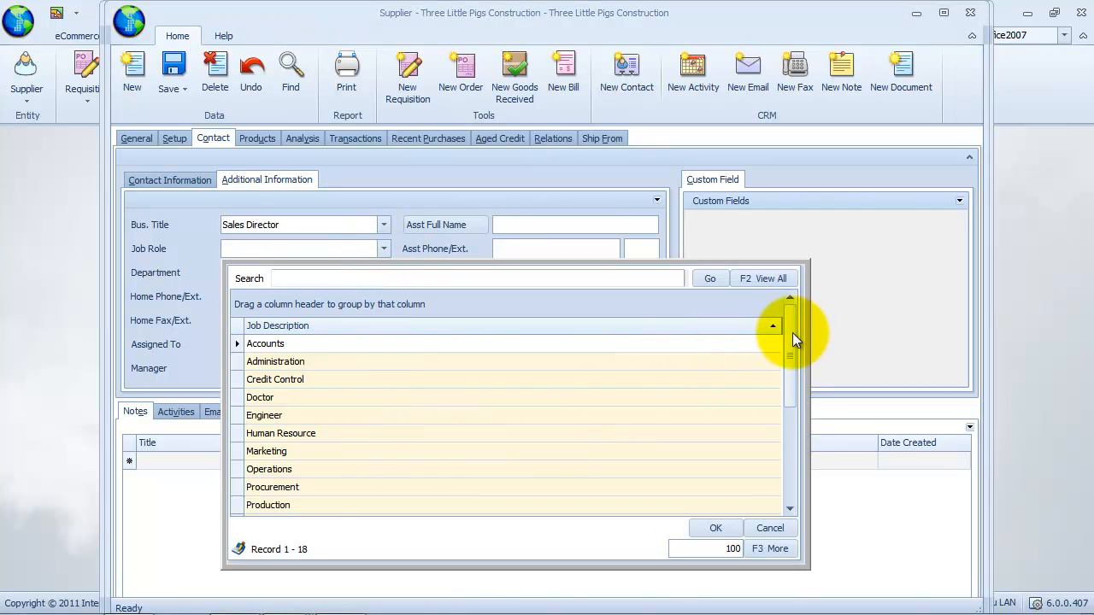
left_click_drag(792, 332, 792, 388)
left_click(396, 489)
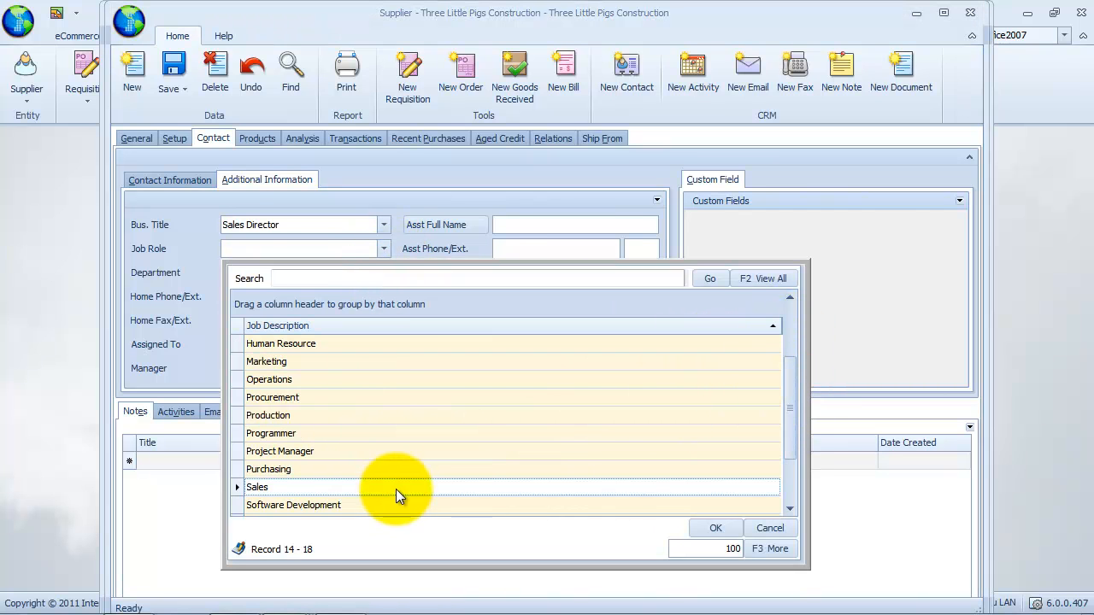
left_click(714, 528)
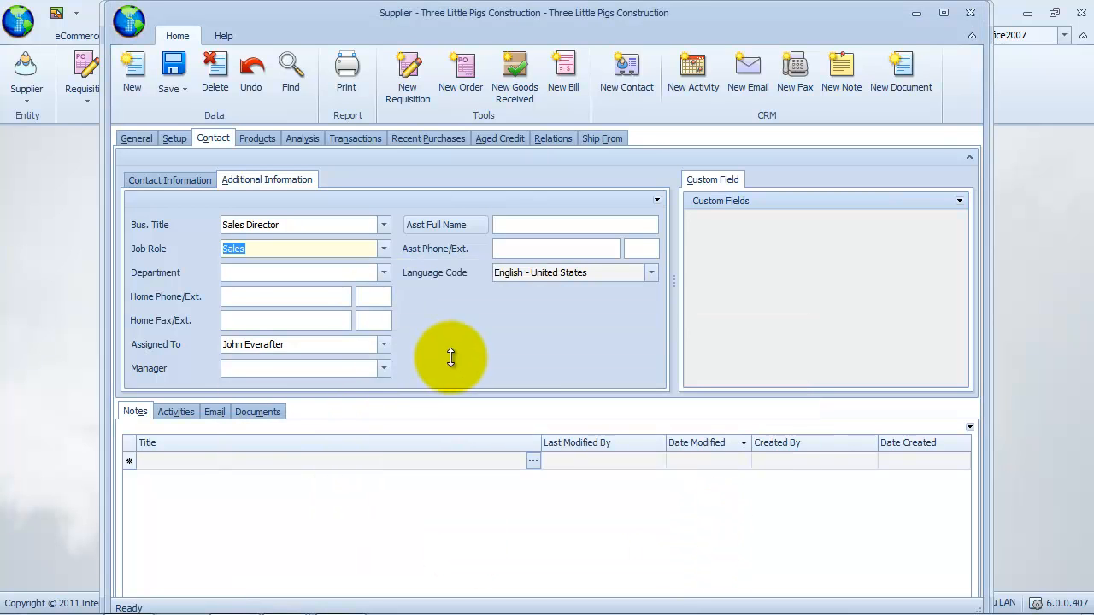
left_click(383, 272)
left_click(324, 455)
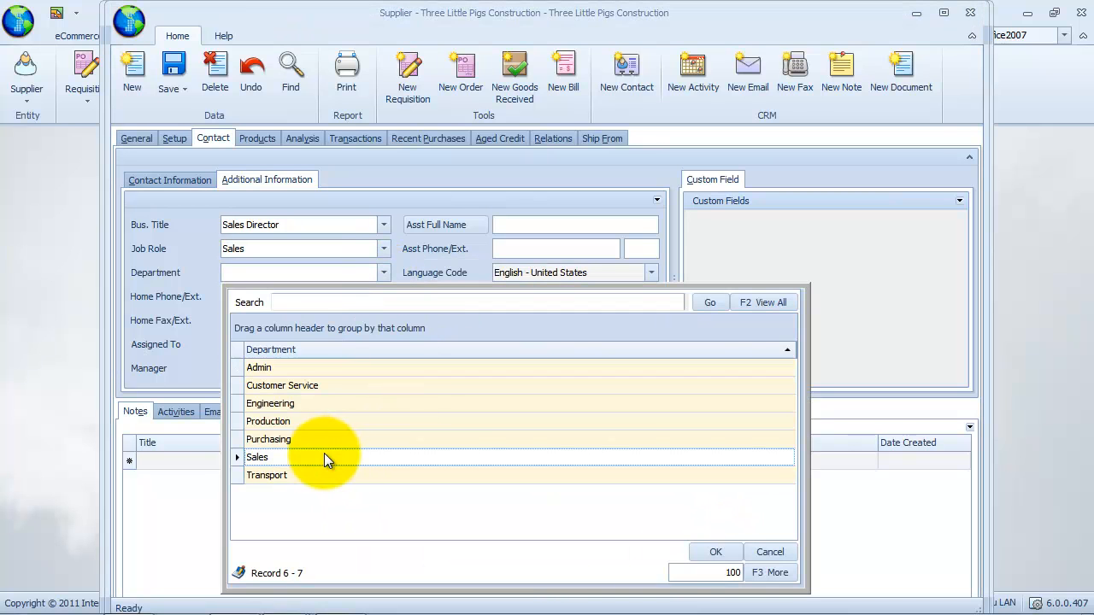
left_click(717, 551)
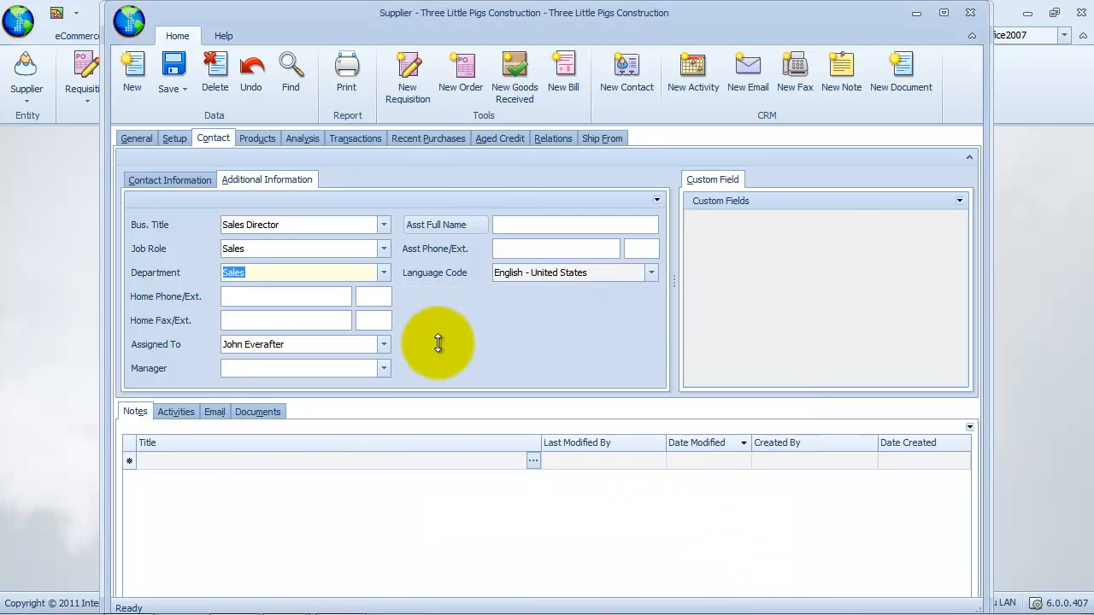
Enter the contact's home phone number and save the contact.
left_click(335, 298)
key("Tab")
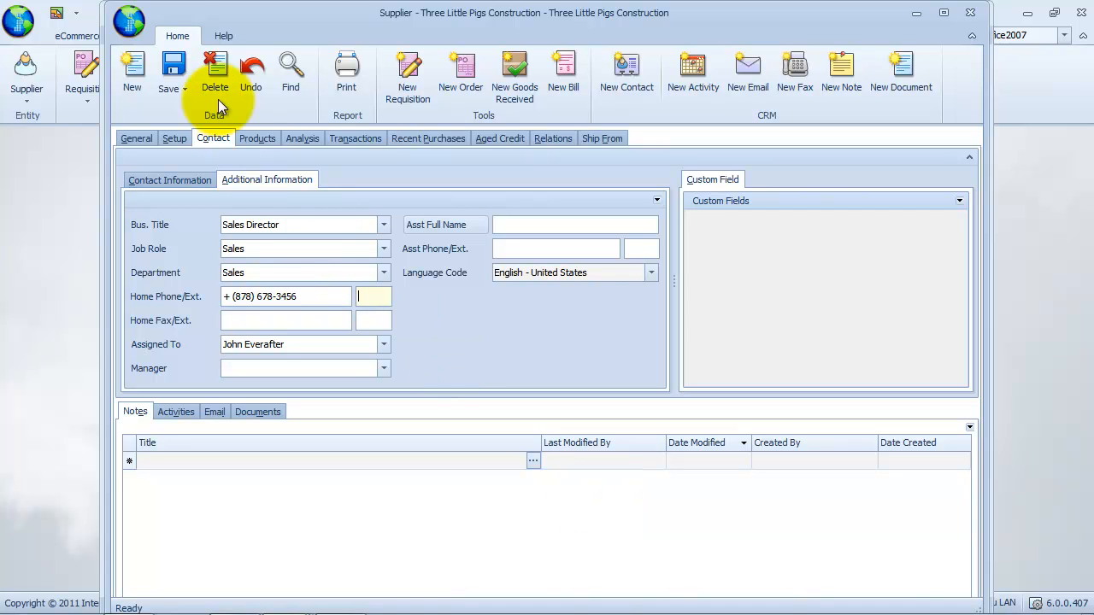
left_click(171, 91)
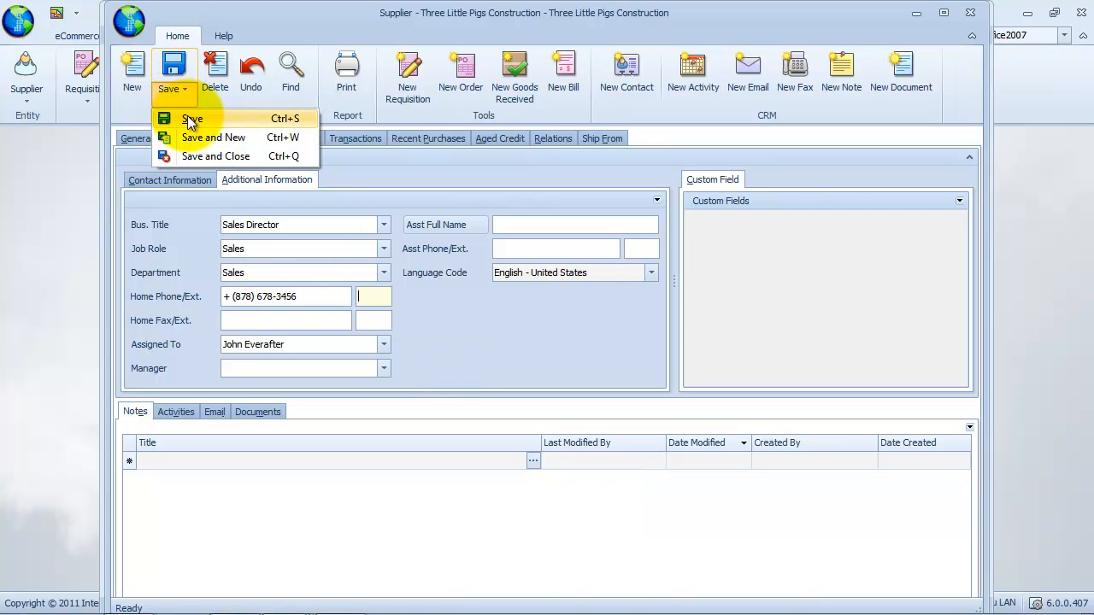
left_click(189, 119)
left_click(174, 138)
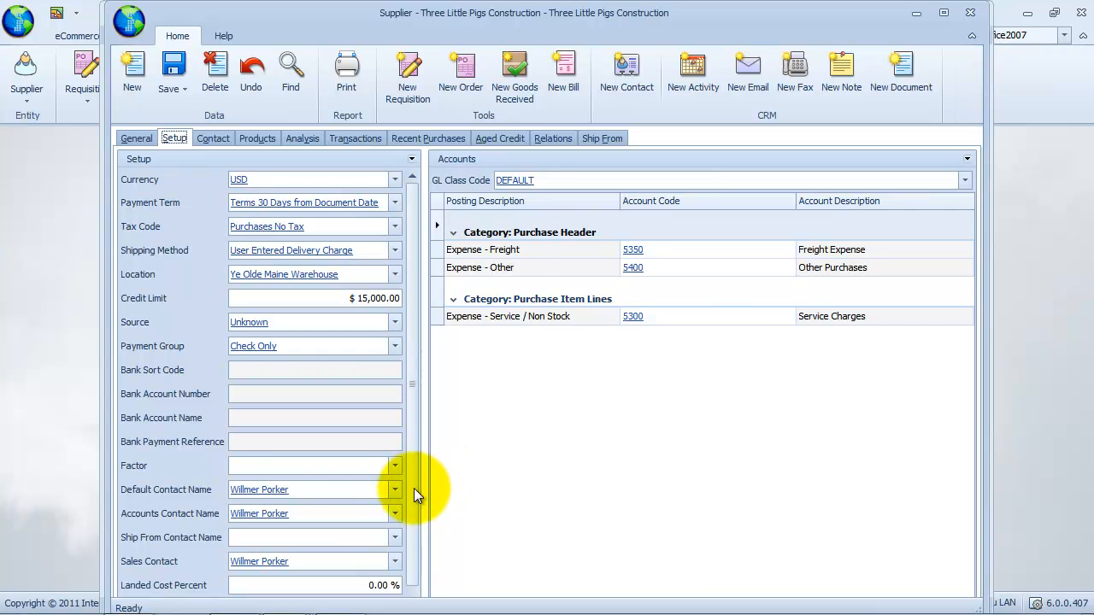
Set Accounts Contact to Sales Manager and Sales Contact to Sales Director, leaving Ship From unchanged, and save.
left_click(396, 515)
left_click(311, 293)
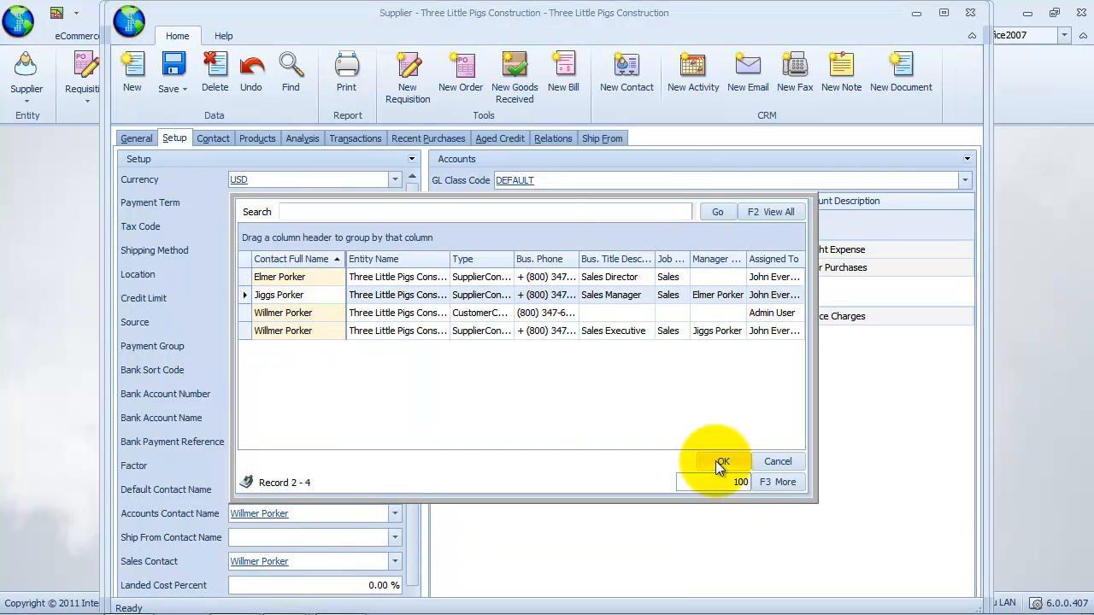
left_click(715, 460)
left_click(395, 537)
key("Escape")
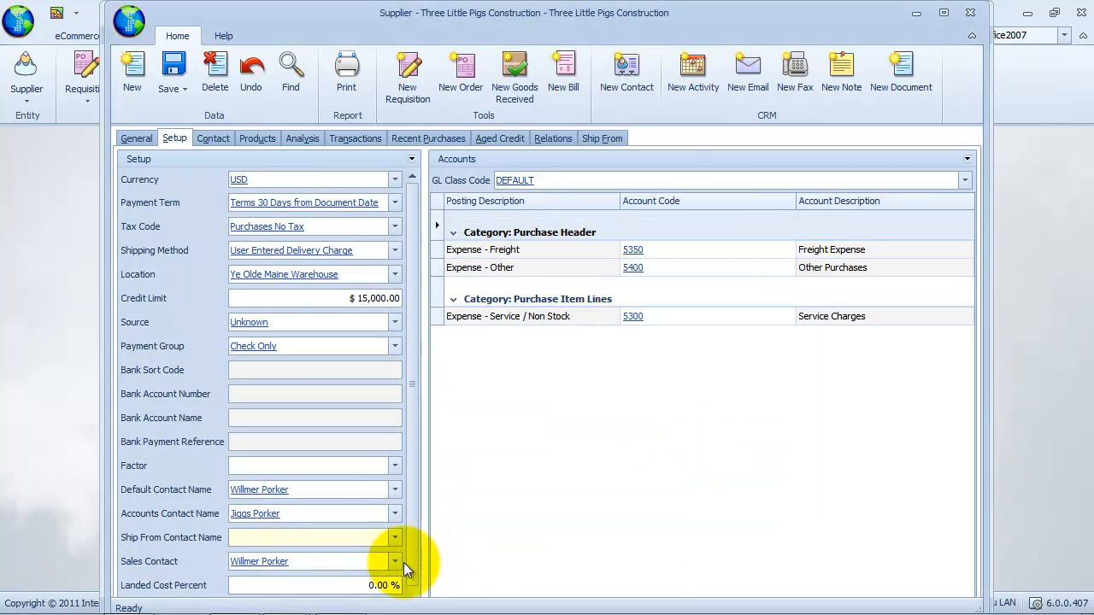
left_click(395, 561)
left_click(329, 325)
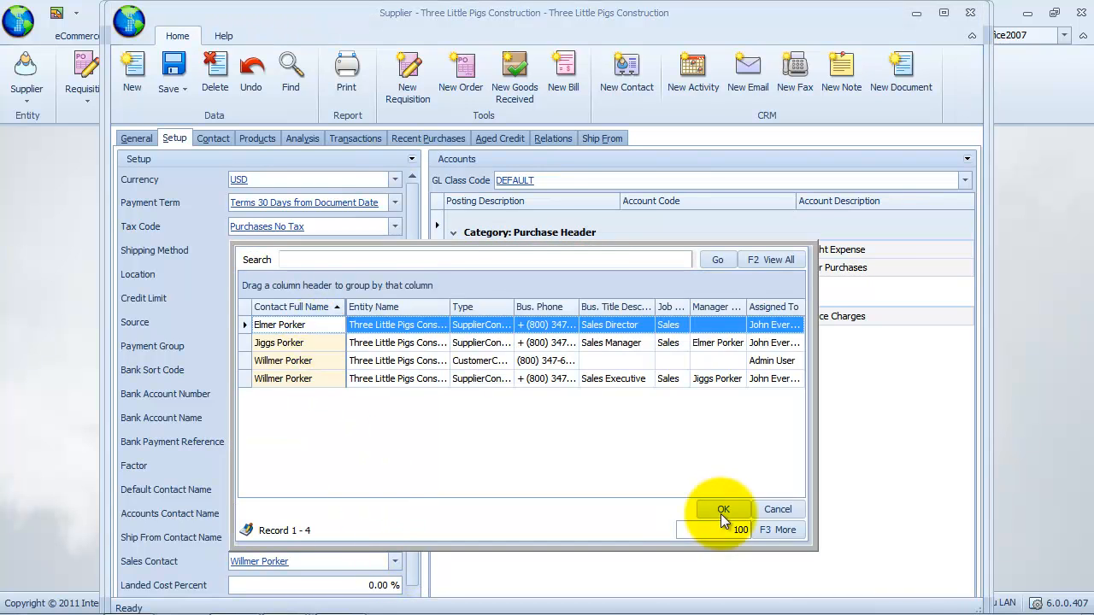
left_click(720, 509)
left_click(173, 75)
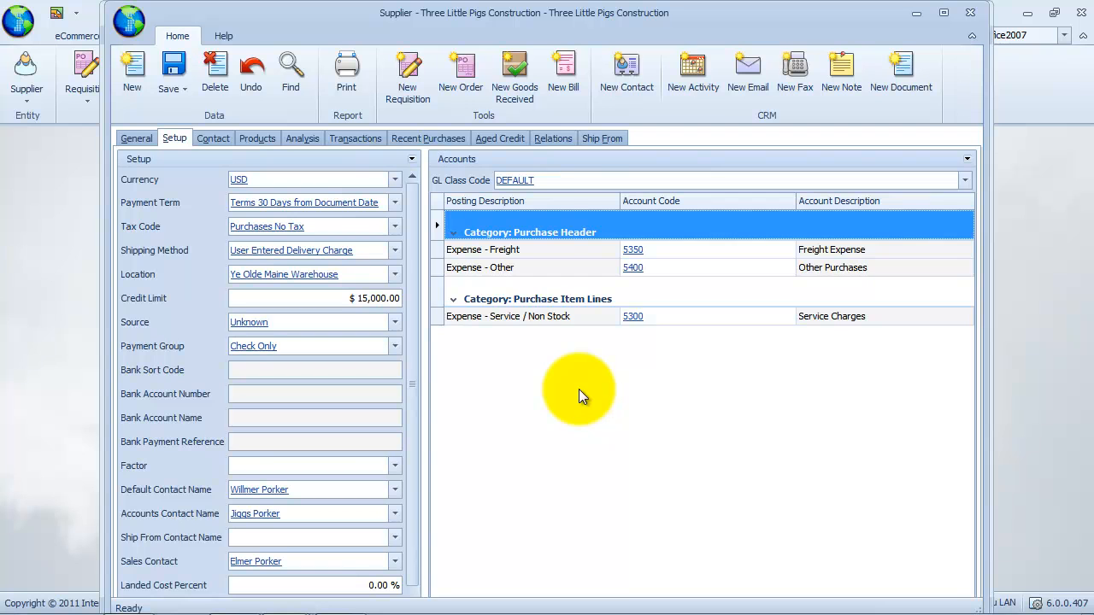
Add a new child customer entry to the supplier's Relations list.
left_click(555, 138)
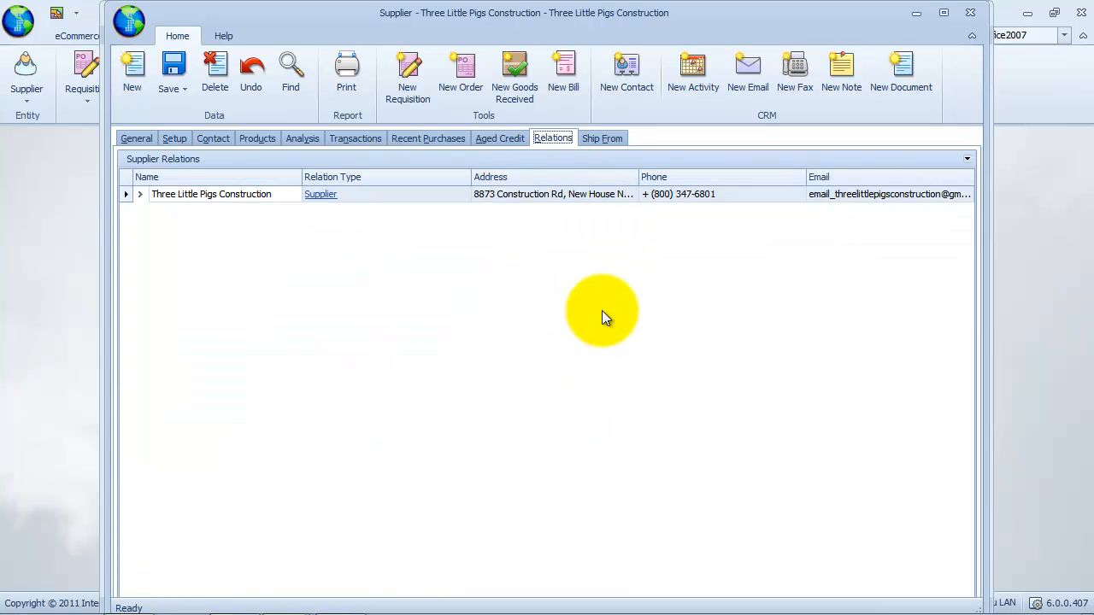
right_click(339, 200)
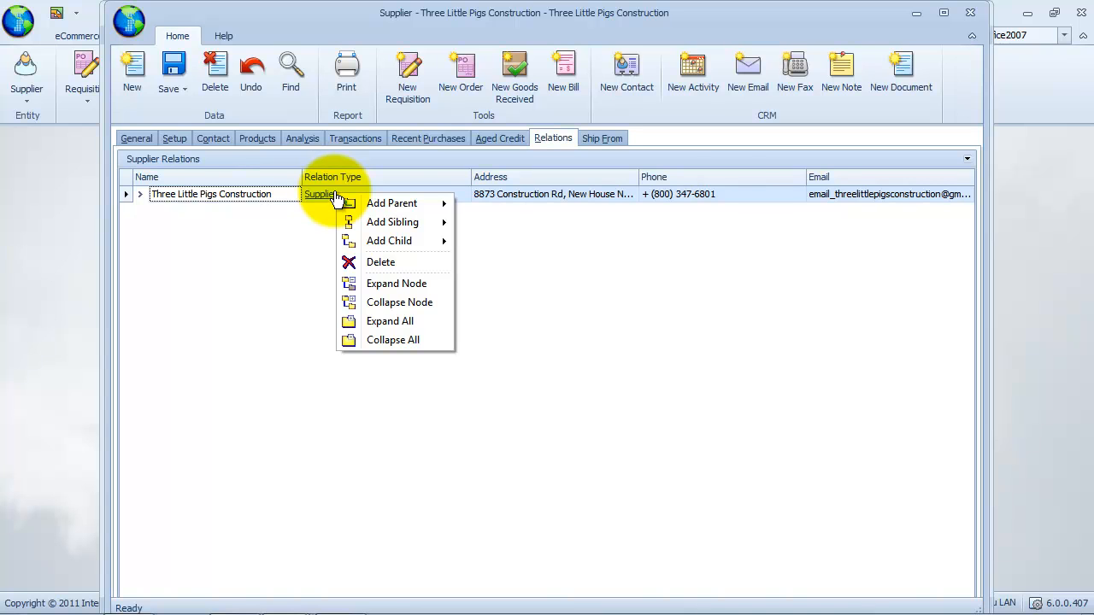
left_click(277, 259)
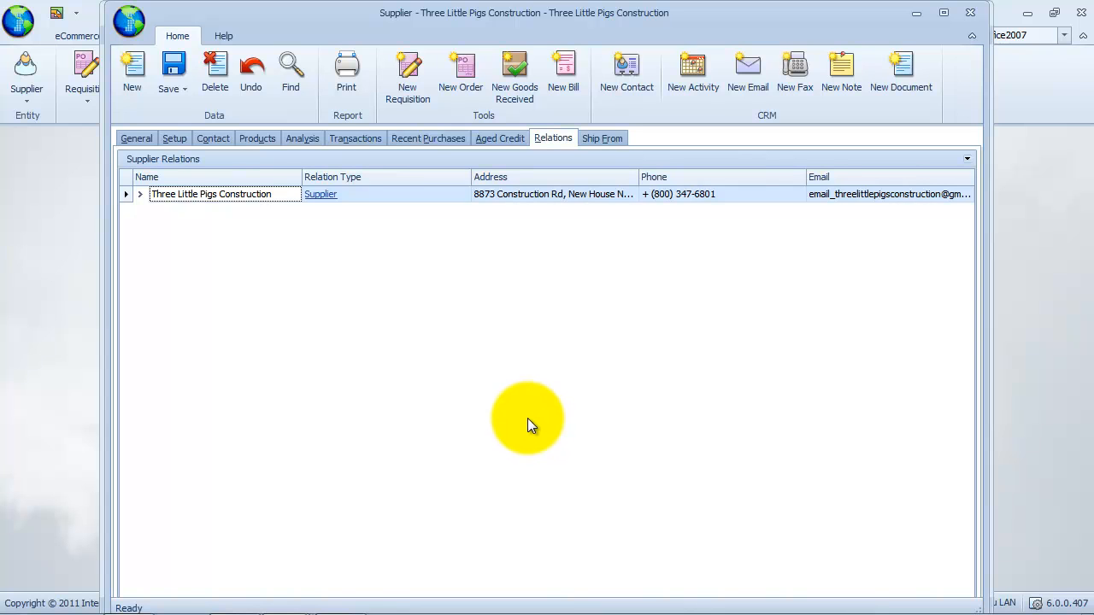
right_click(355, 193)
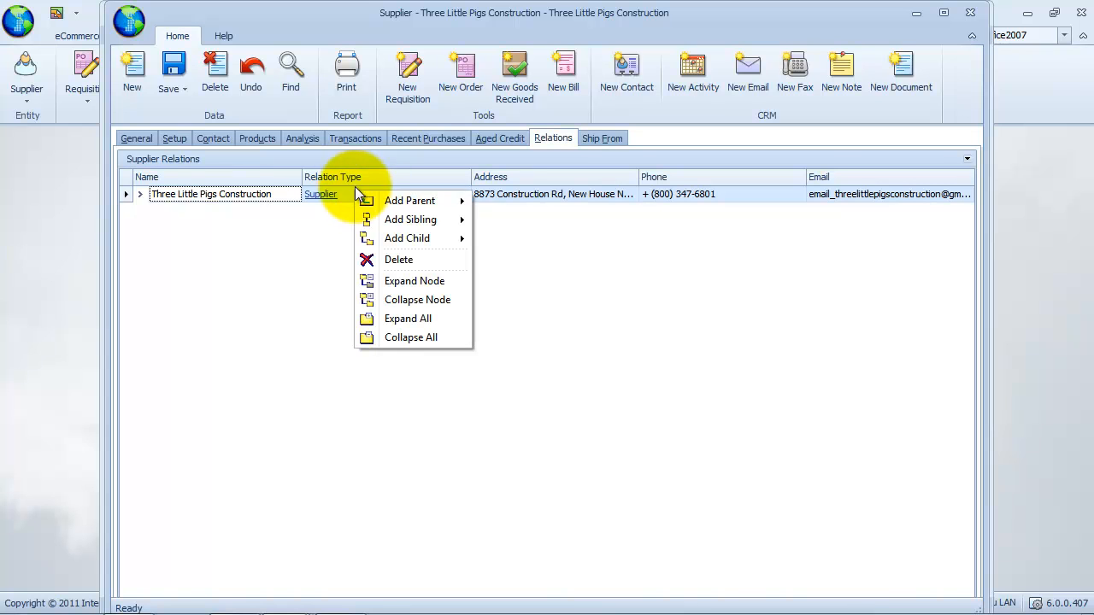
mouse_move(384, 224)
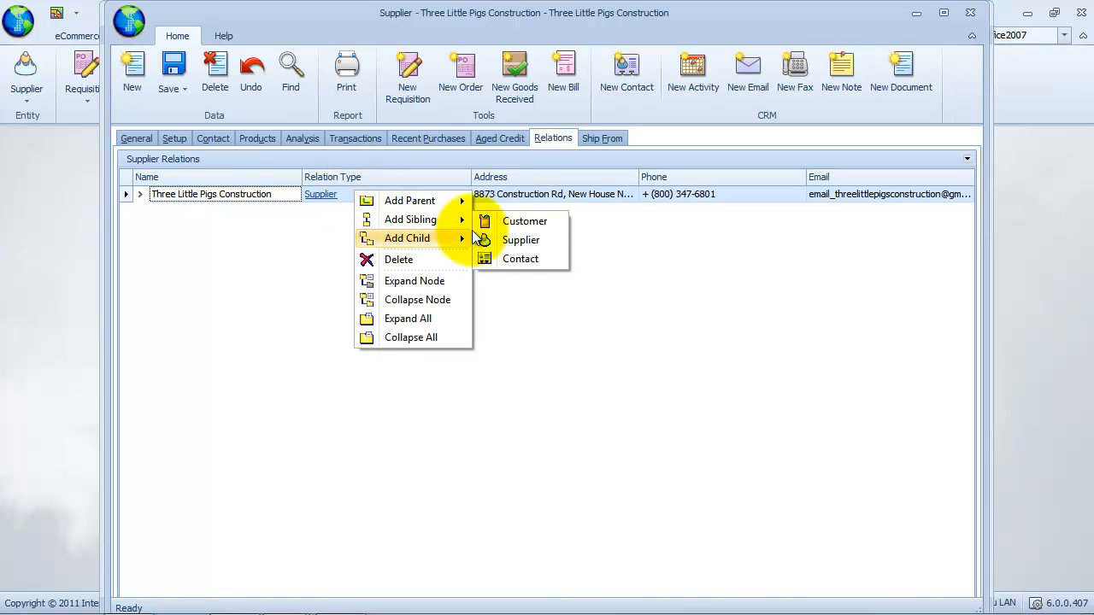
left_click(552, 221)
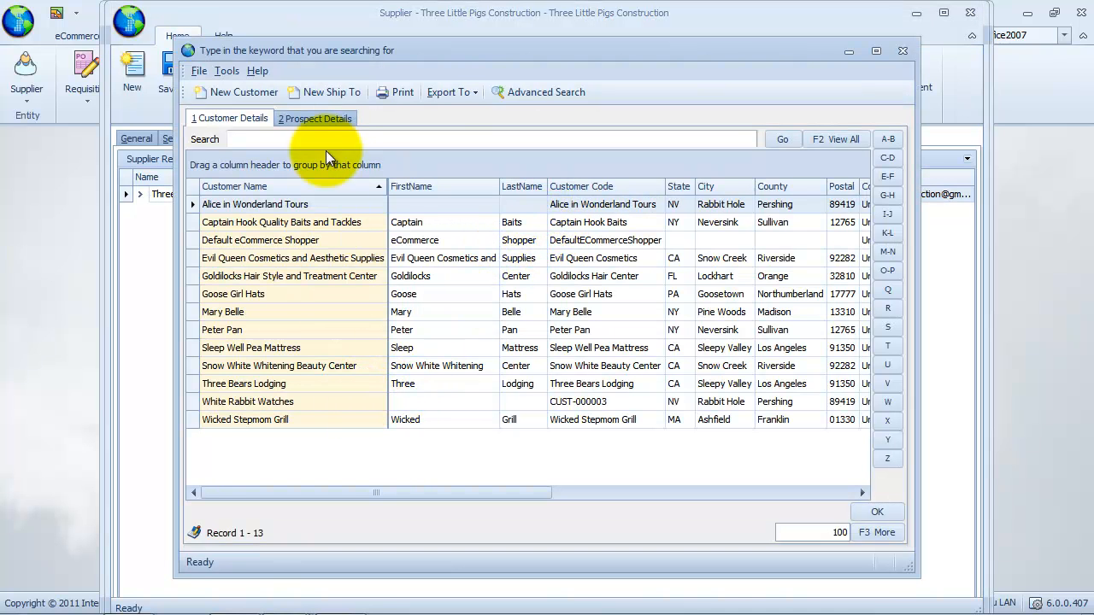
Pick Three Little Pigs Construction from the prospects, set relation type Prospect, and save.
left_click(326, 119)
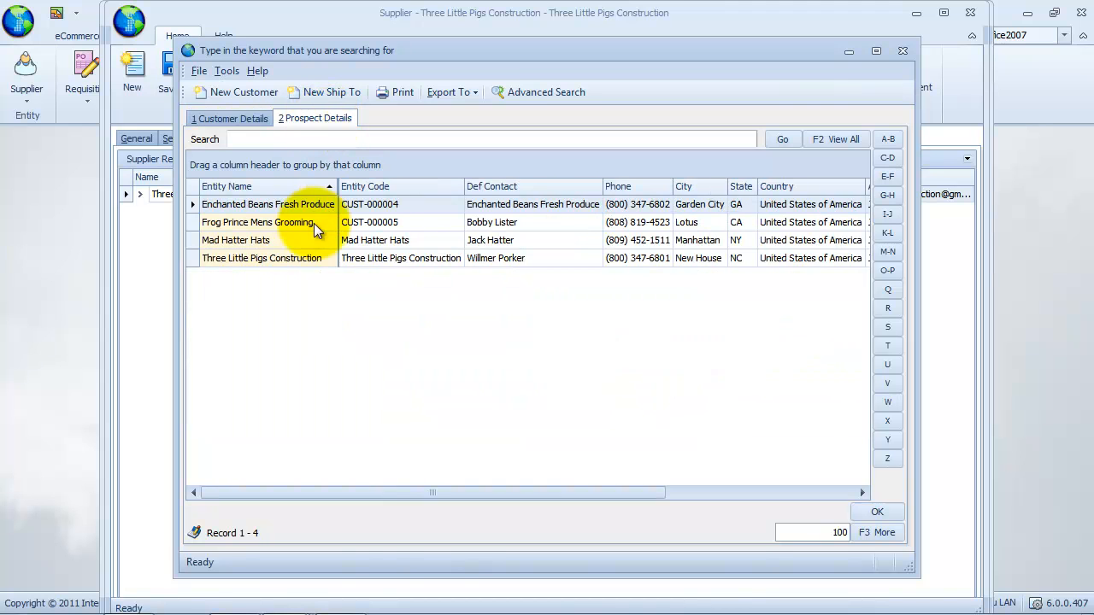
left_click(325, 259)
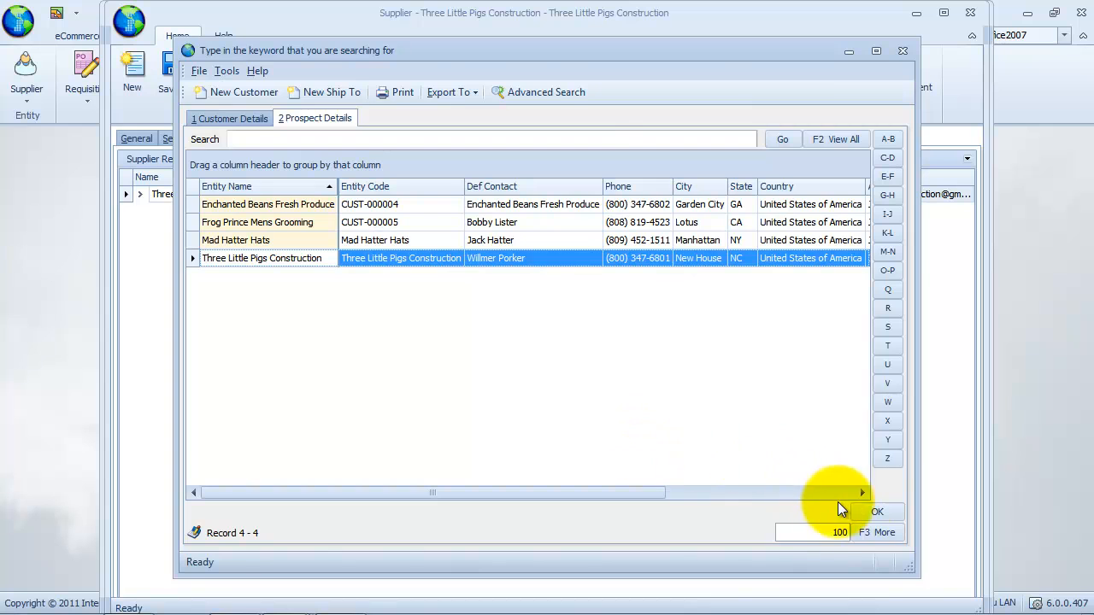
left_click(879, 509)
left_click(462, 259)
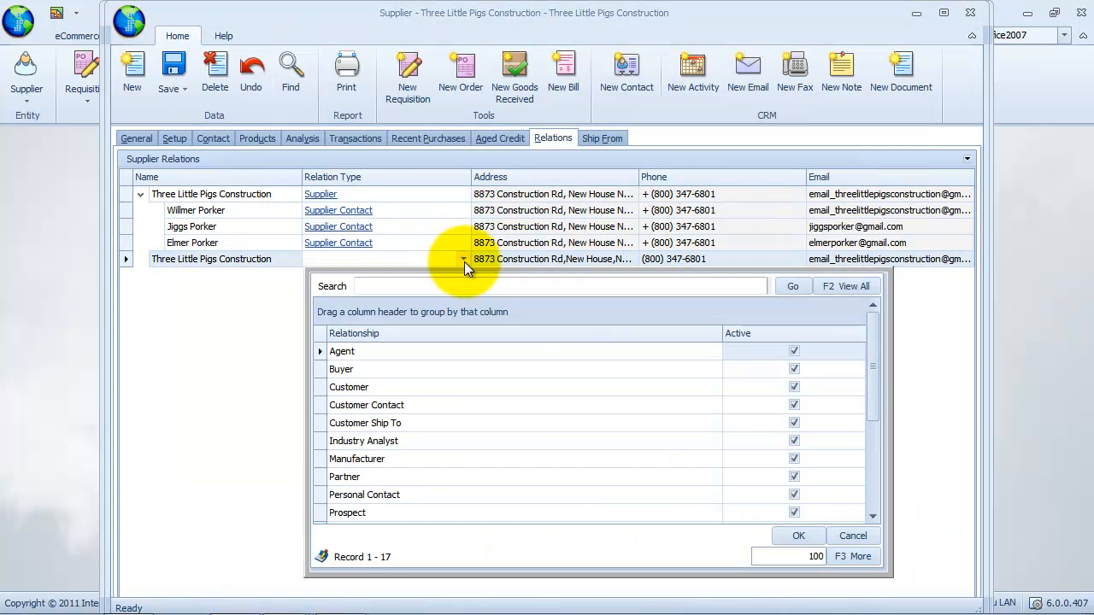
left_click(501, 518)
left_click(798, 536)
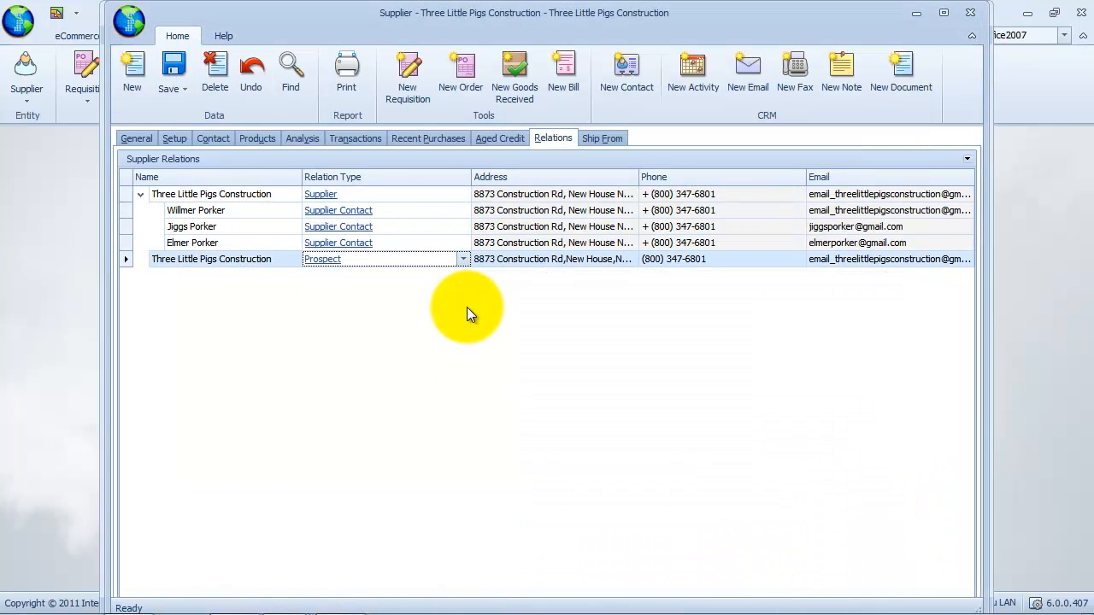
left_click(181, 89)
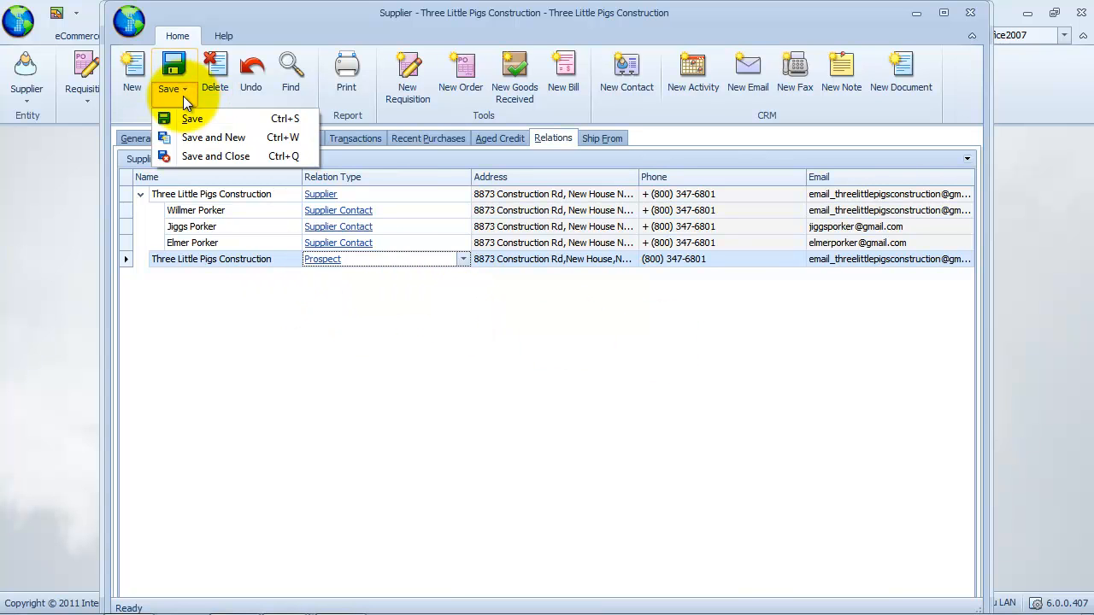
left_click(184, 115)
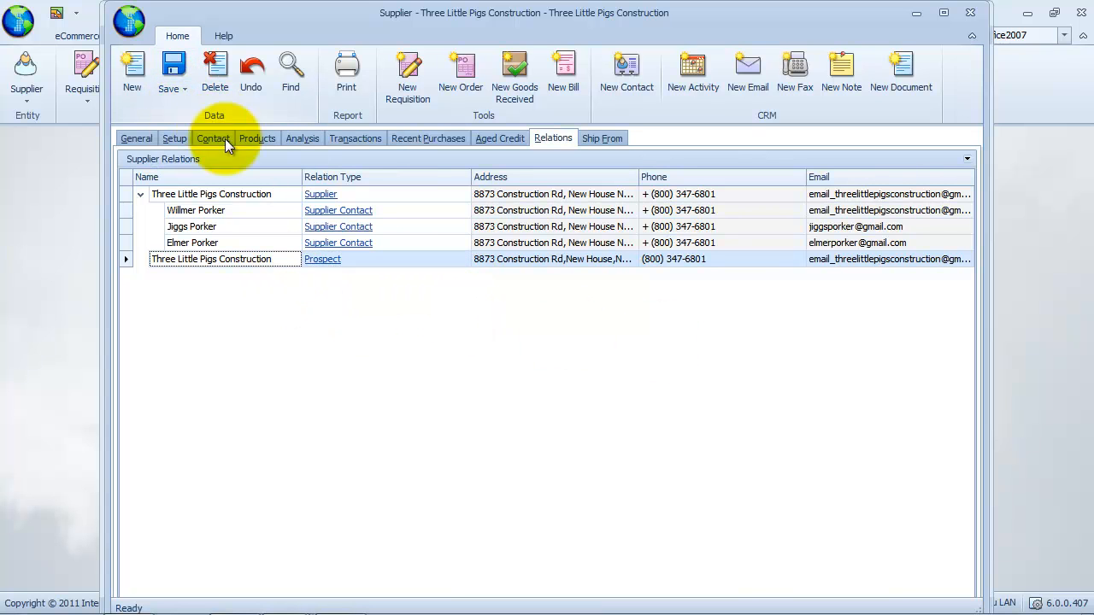
Open the first contact on the General tab and start a new note.
left_click(141, 139)
left_click(184, 508)
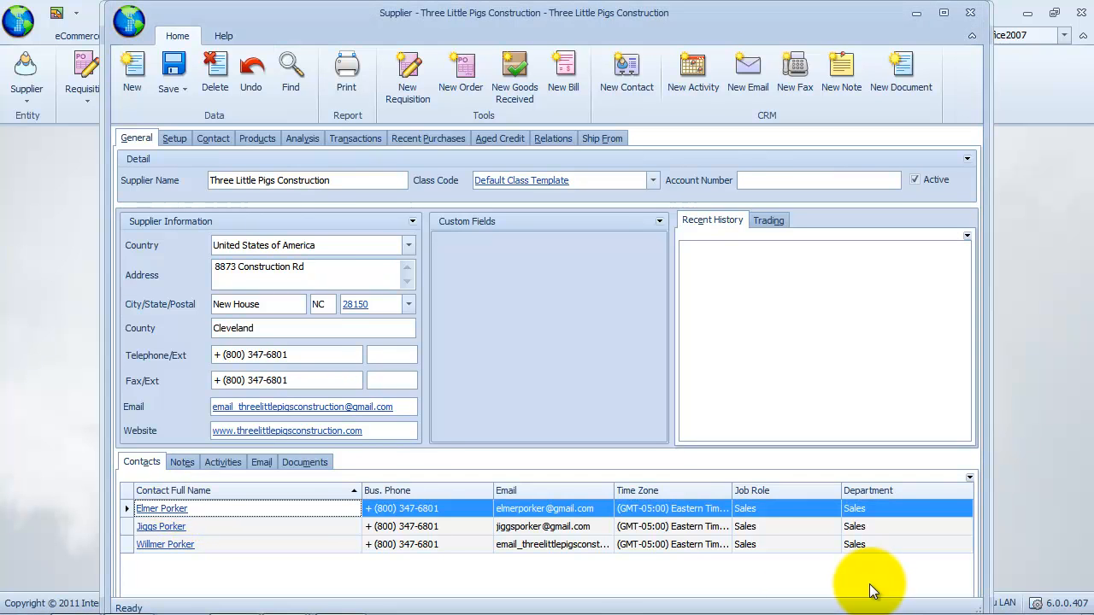
left_click(168, 510)
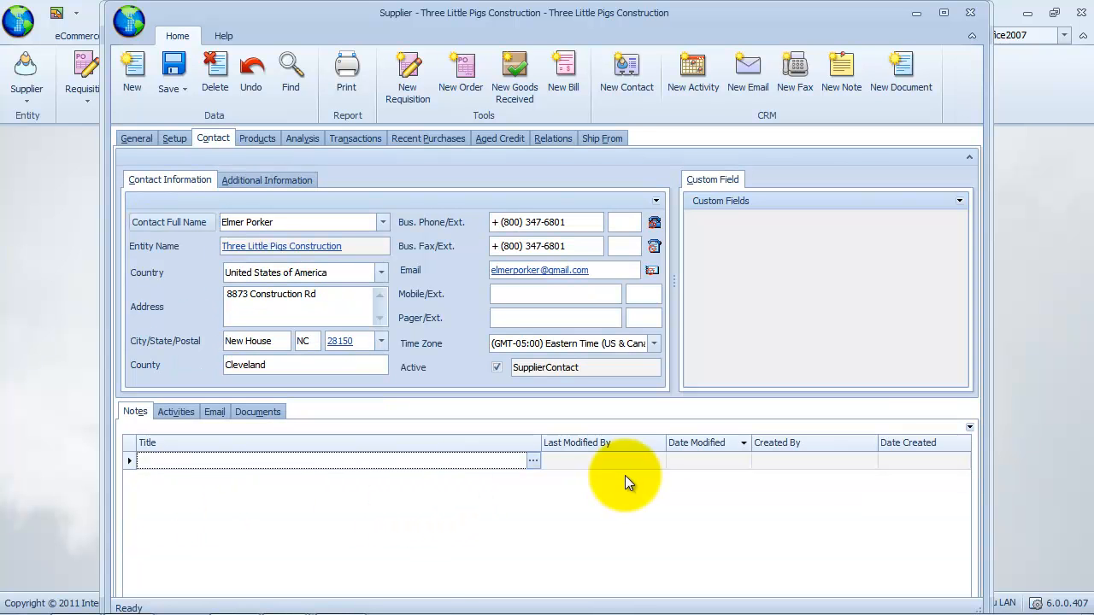
left_click(532, 462)
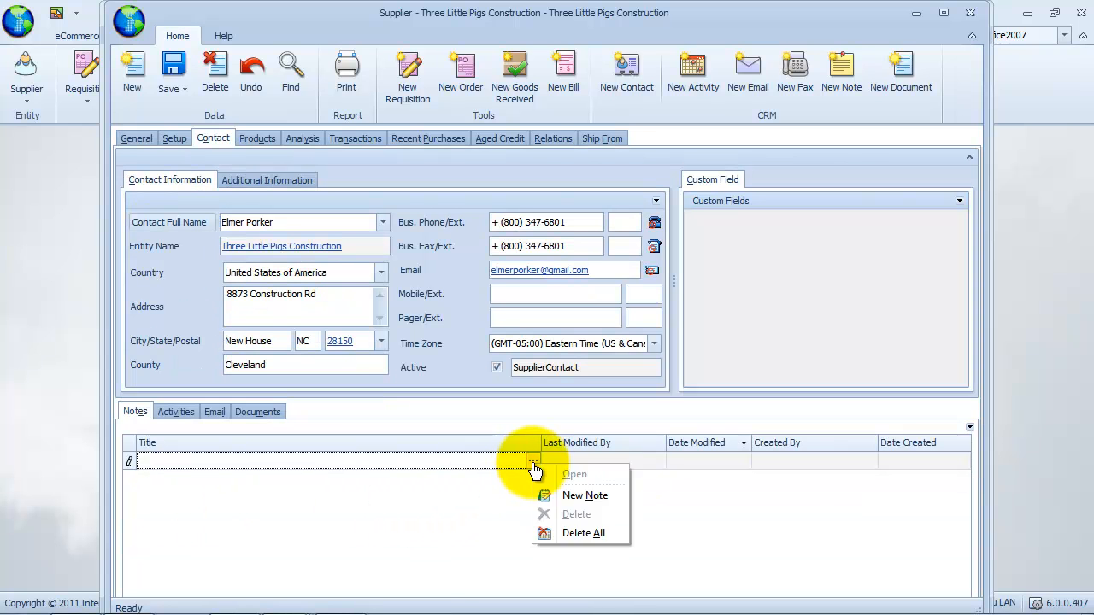
left_click(618, 494)
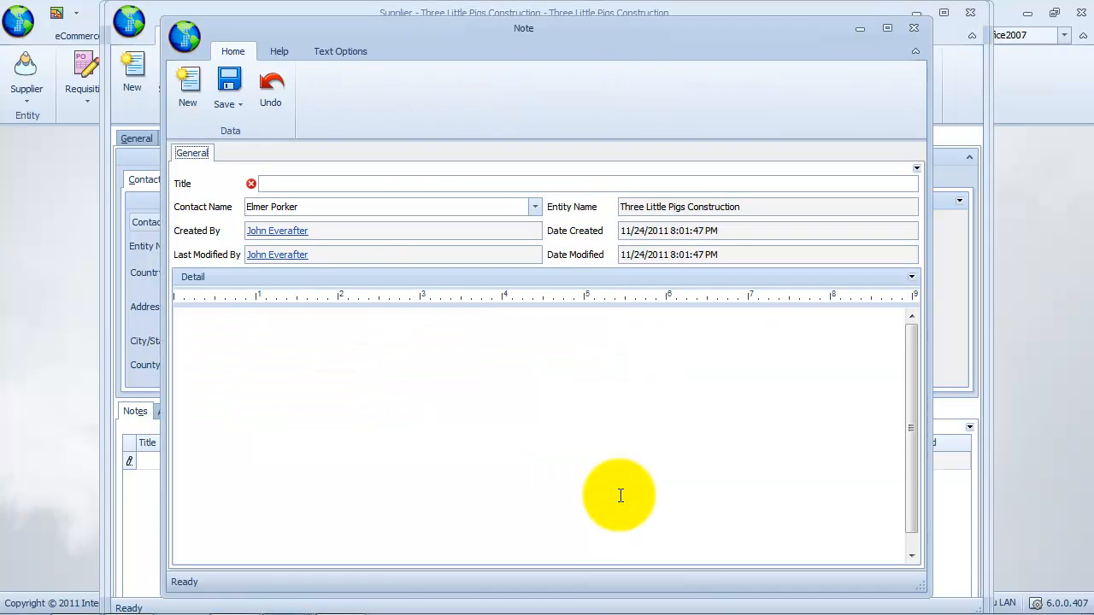
Title the note 'Product Availability', describe discussing stock availability with the contact, then save and close.
left_click(445, 180)
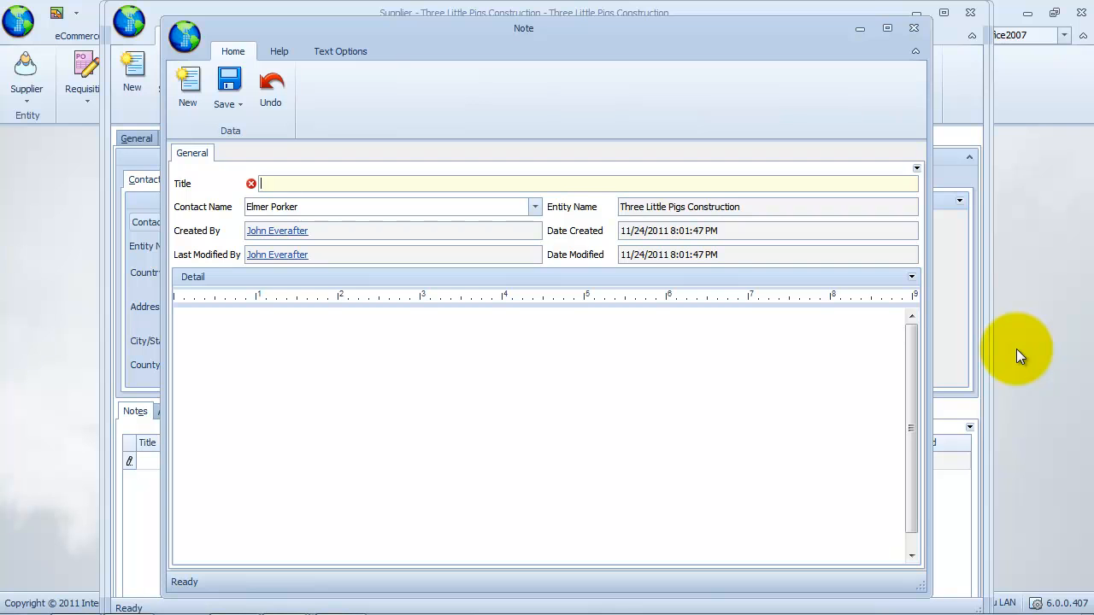
type("Product Availability")
left_click(547, 344)
type("T")
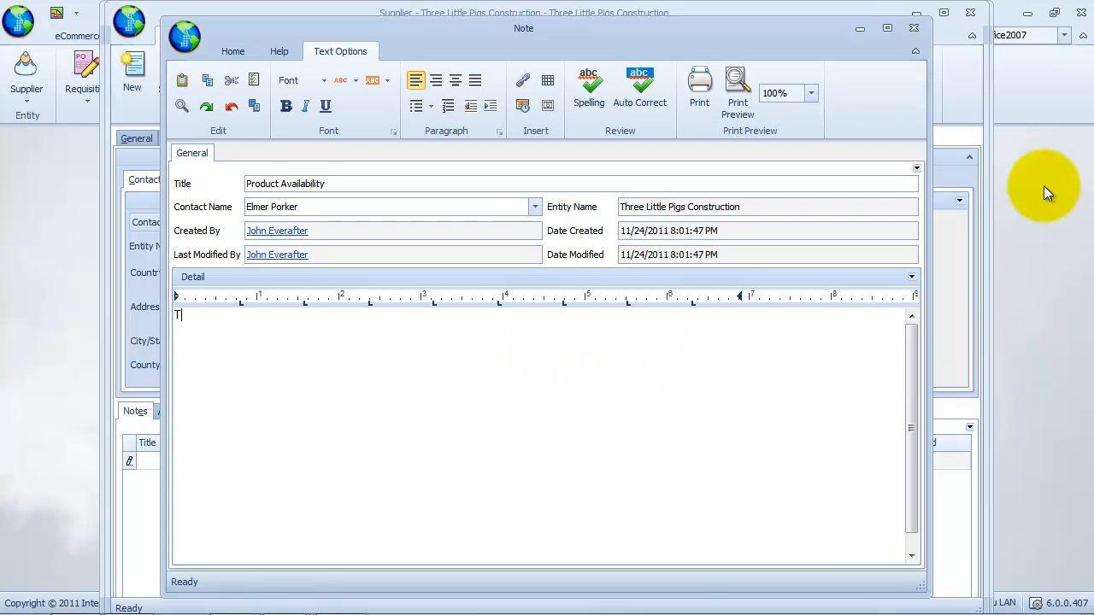
type("alk to Elmer regarding stock availabi")
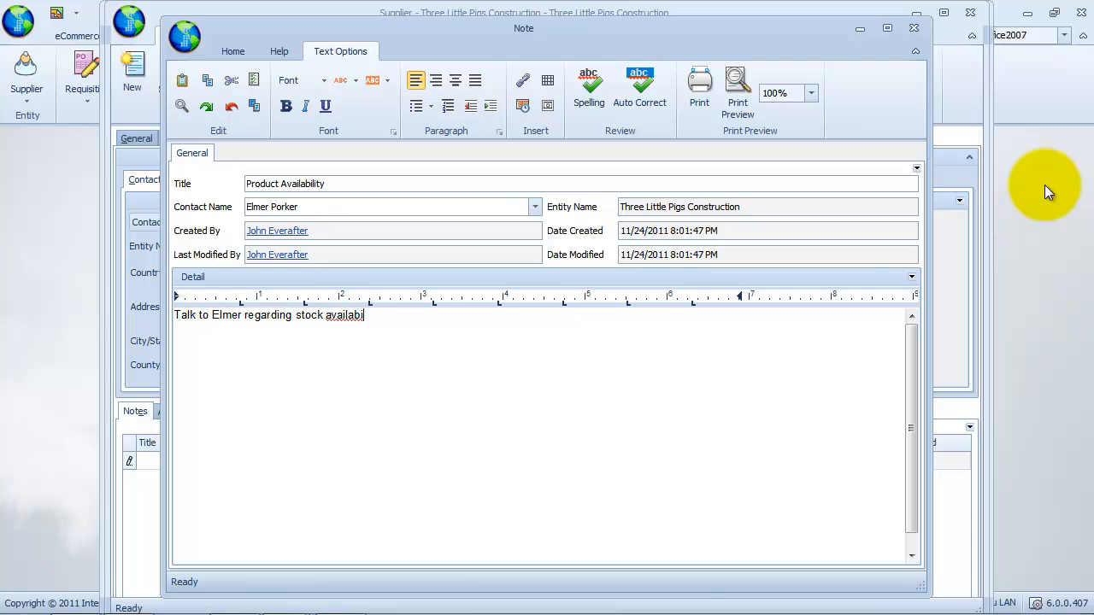
type("ty.")
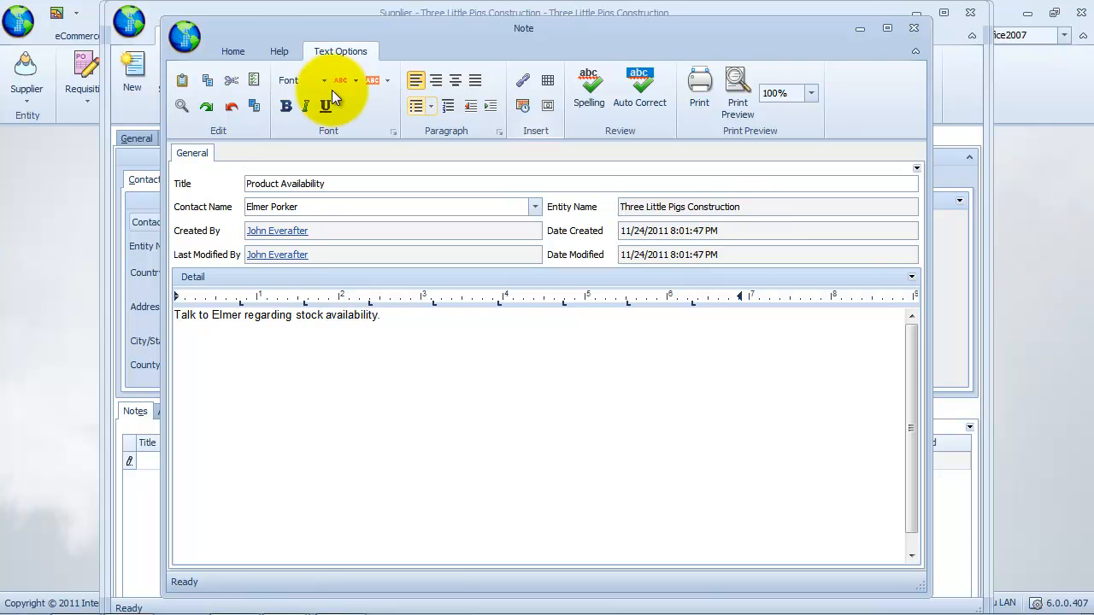
left_click(233, 52)
left_click(230, 111)
left_click(299, 173)
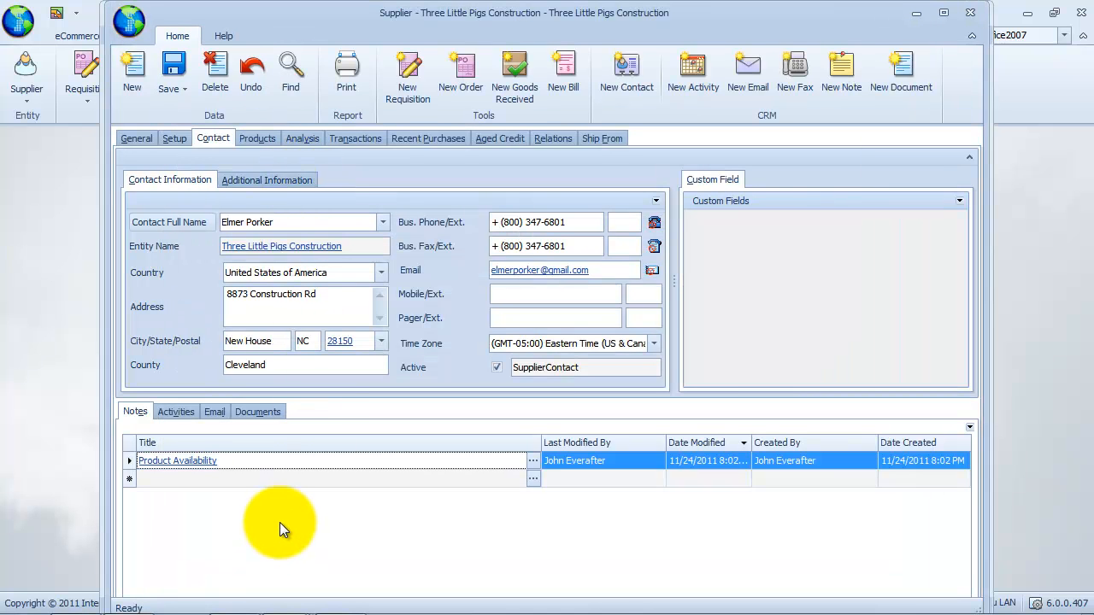
Create a Call activity with a subject about arranging a product-testing appointment.
left_click(170, 413)
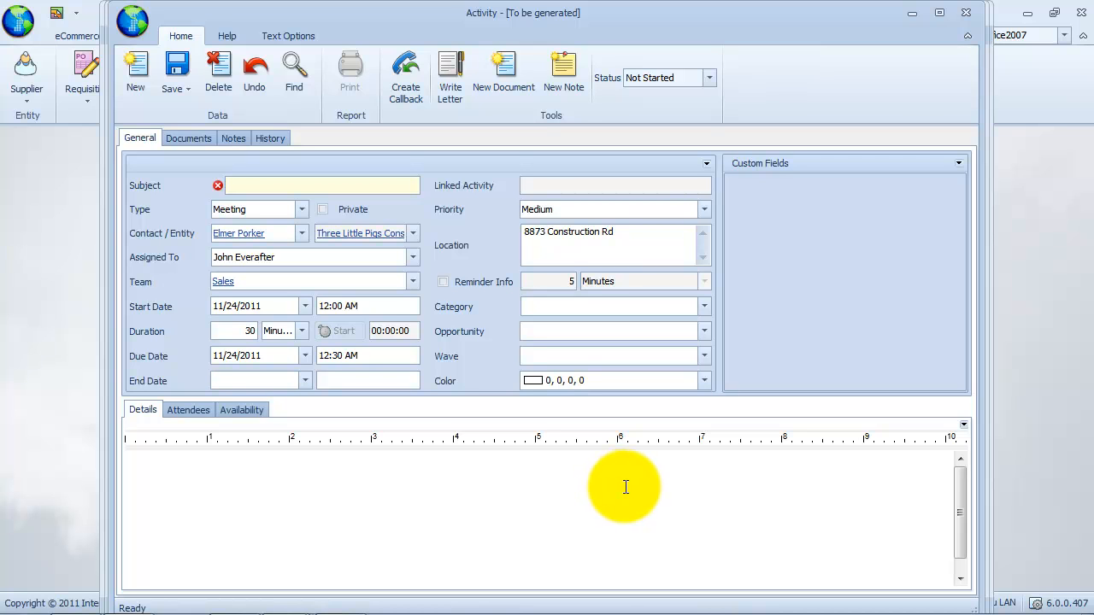
type("Call Elmer for an appointment for")
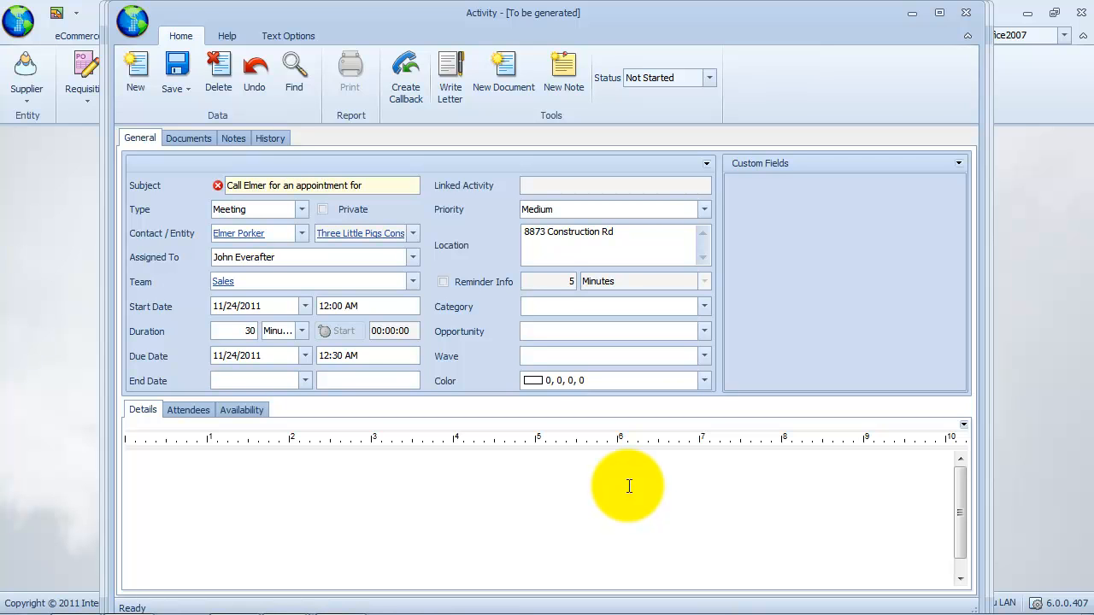
type(" product testing")
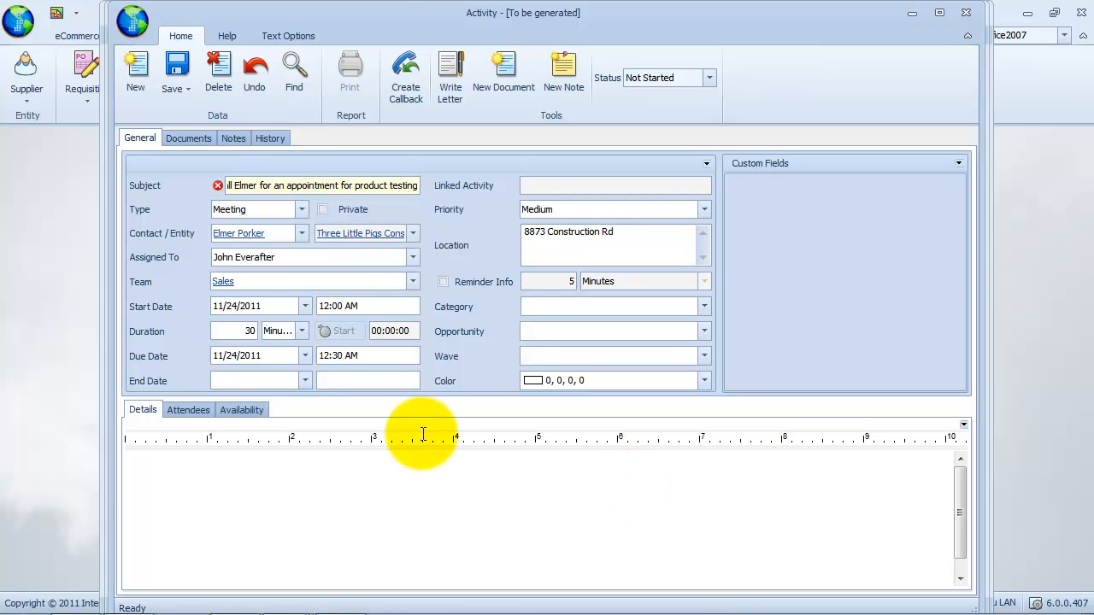
left_click(298, 208)
left_click(274, 268)
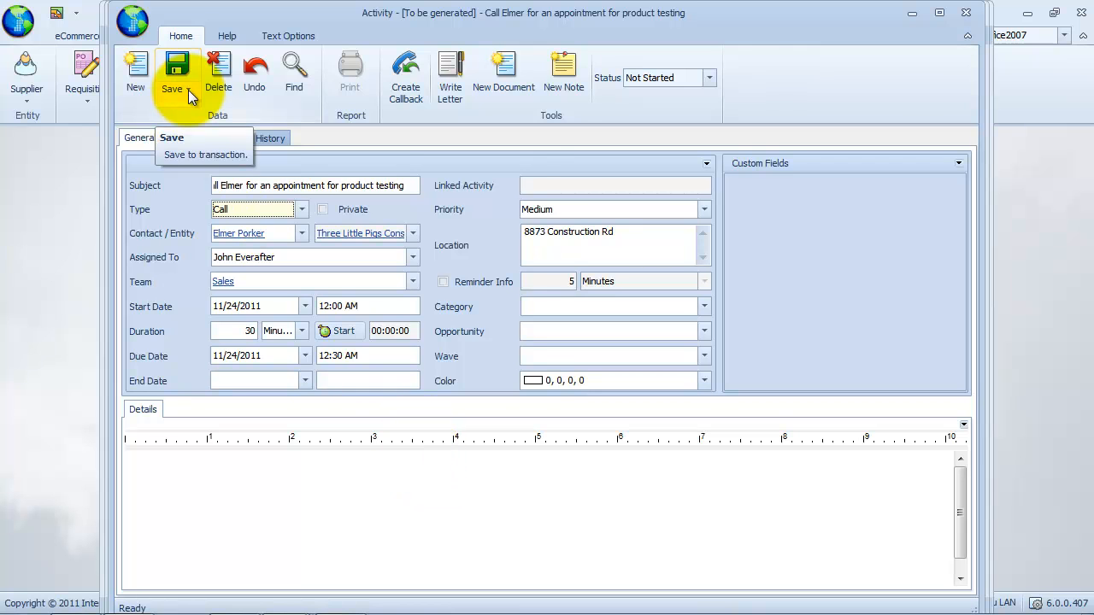
Set the call's status to Not Started, then save and close it.
left_click(708, 78)
left_click(683, 109)
left_click(709, 78)
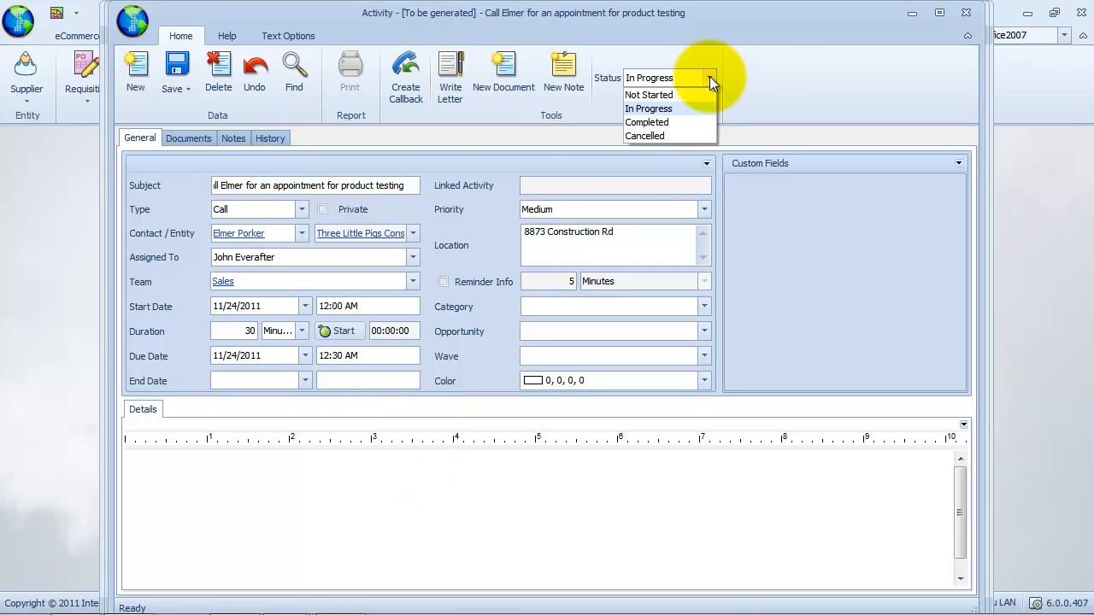
left_click(702, 97)
left_click(184, 91)
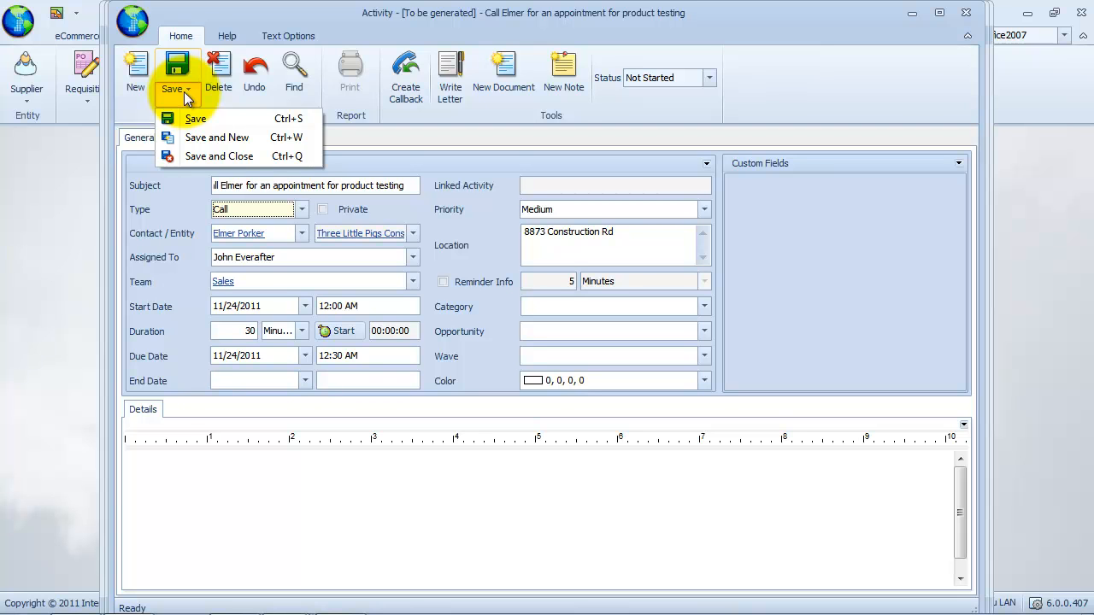
left_click(202, 118)
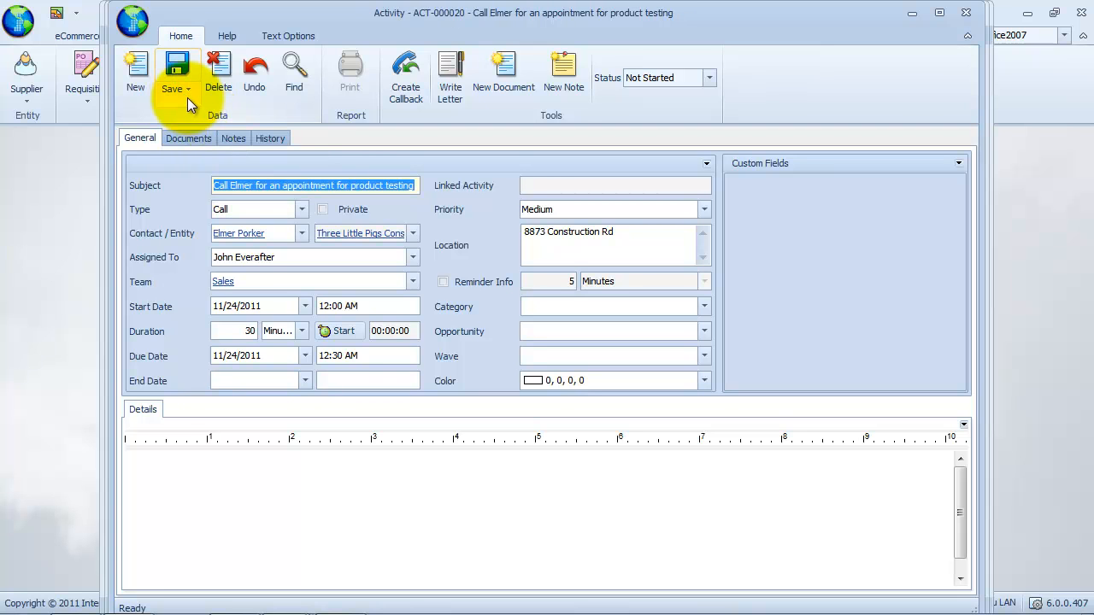
left_click(187, 97)
left_click(266, 157)
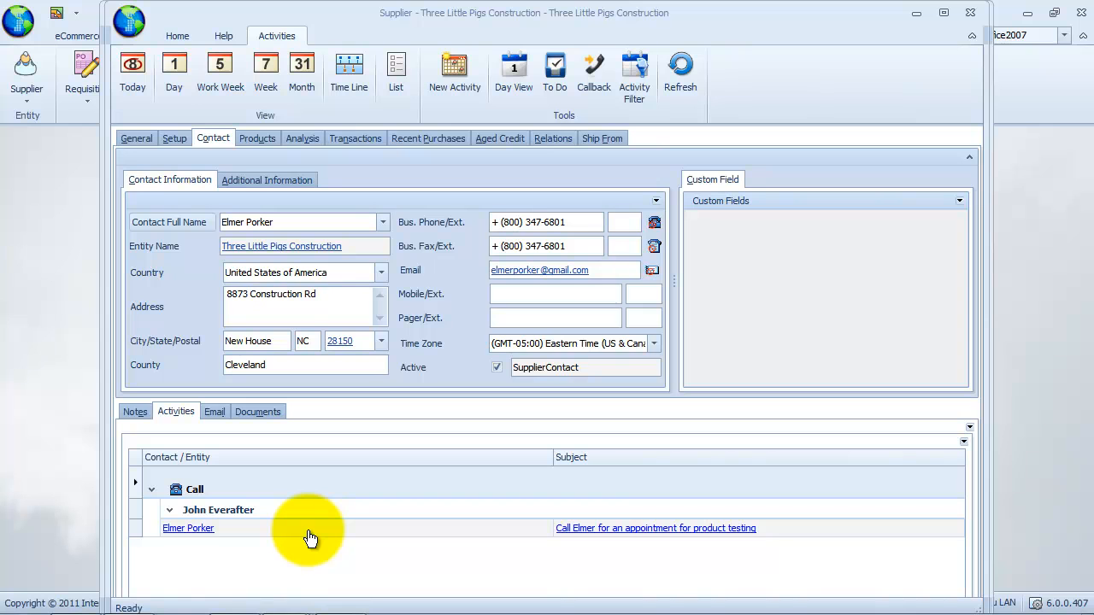
Change the product-testing Call row's status to Completed so it appears struck through.
left_click(309, 533)
right_click(308, 532)
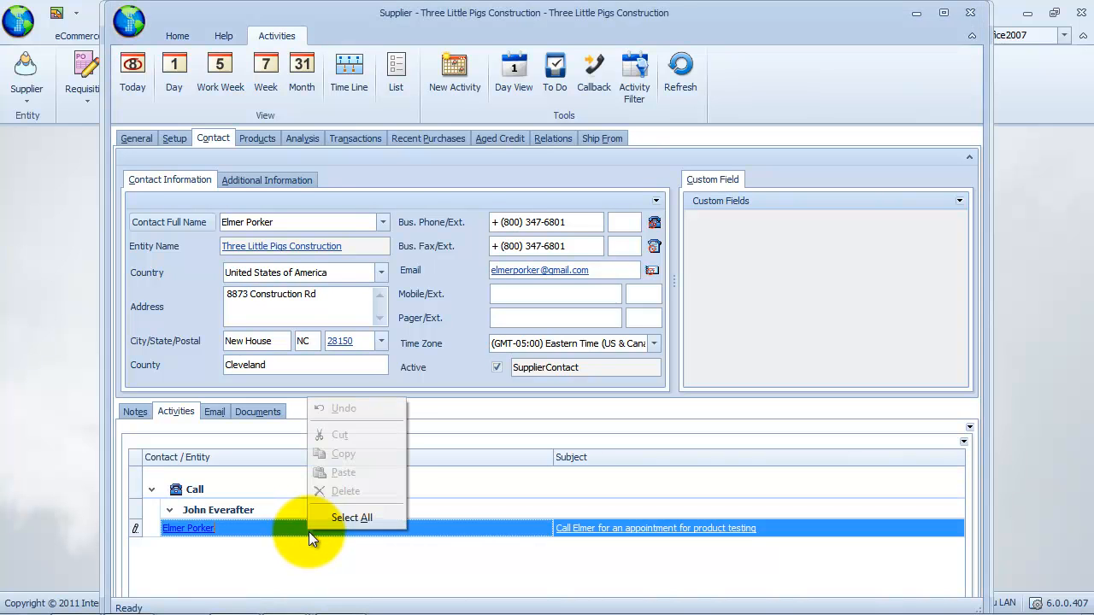
left_click(389, 563)
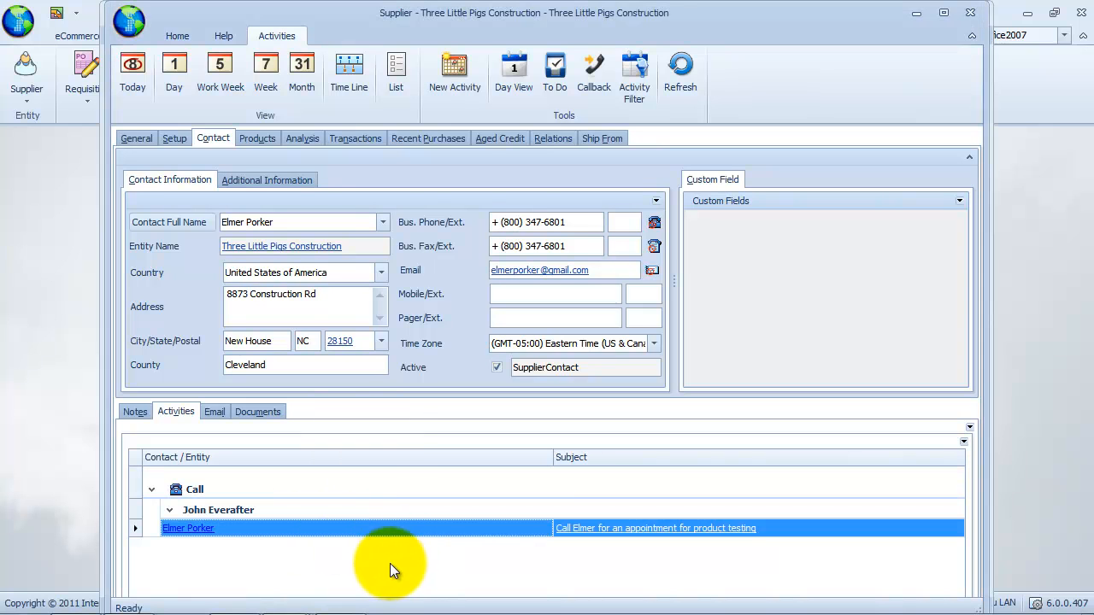
left_click(347, 518)
left_click(603, 534)
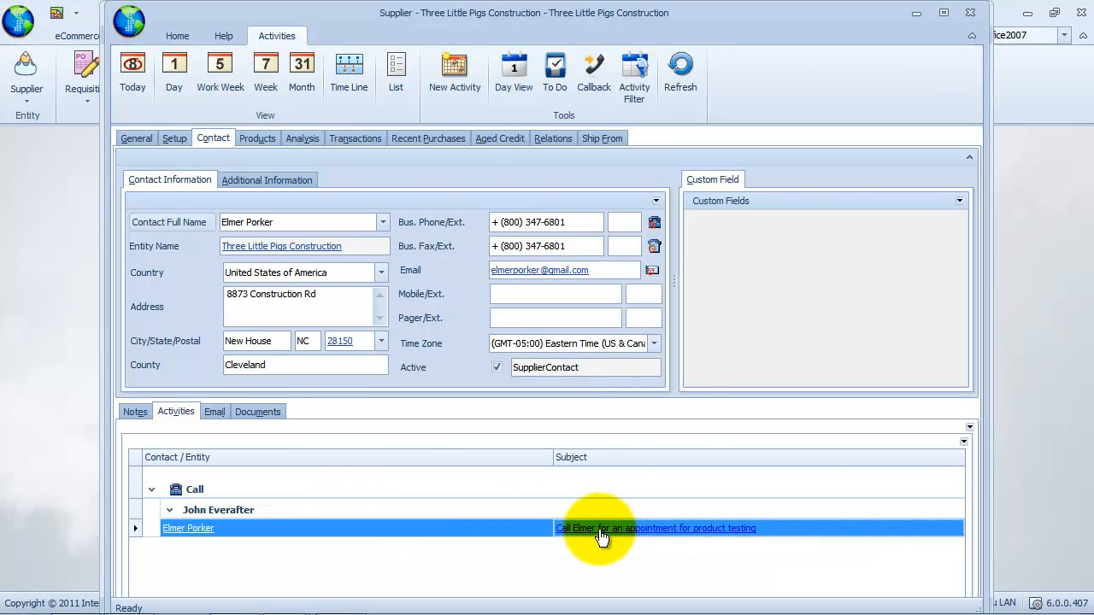
right_click(600, 536)
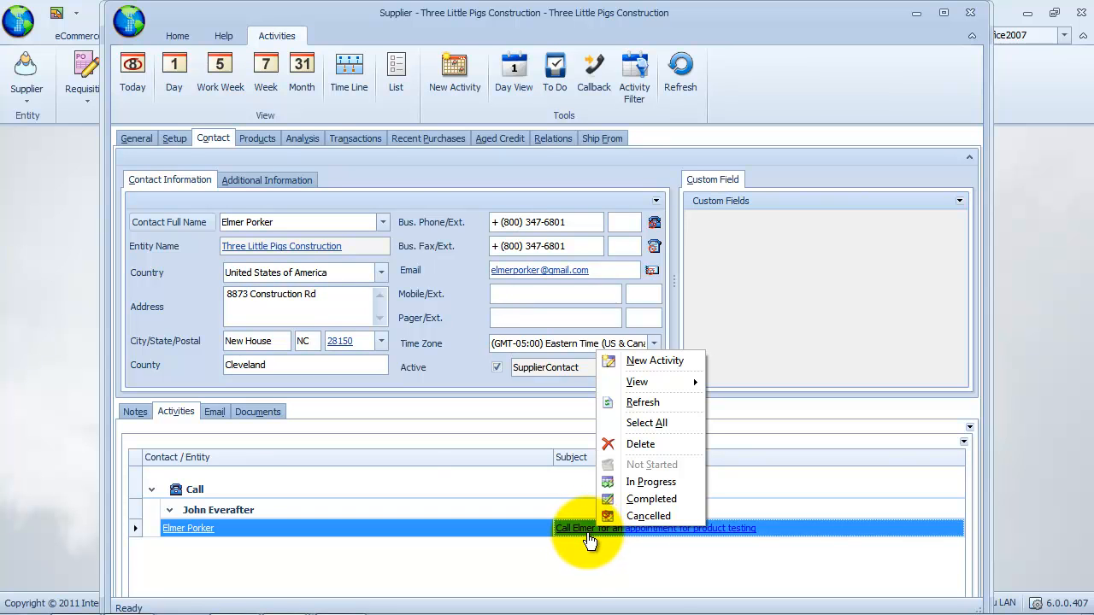
left_click(648, 515)
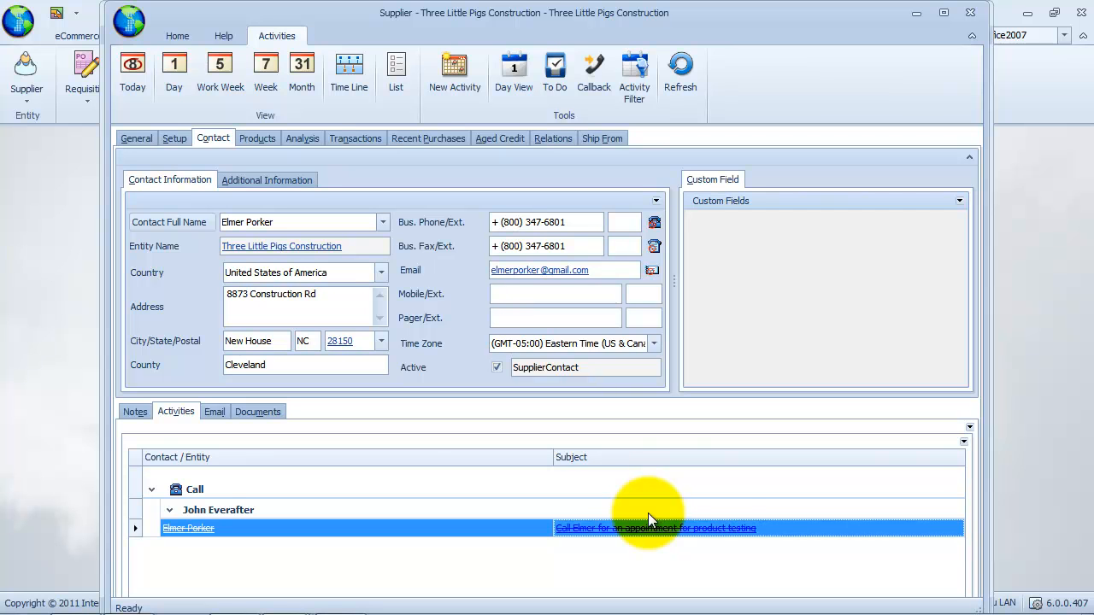
left_click(636, 488)
Create Callback activity ACT-000021 about setting an appointment, status In Progress, then save and close.
left_click(462, 77)
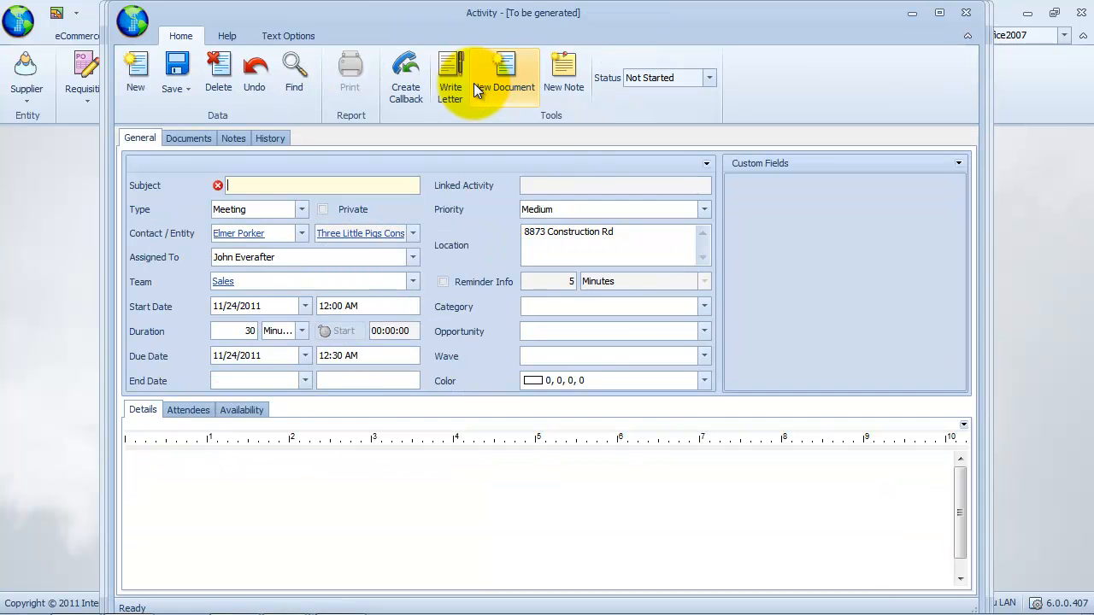
type("Call Elmer to set an appoint")
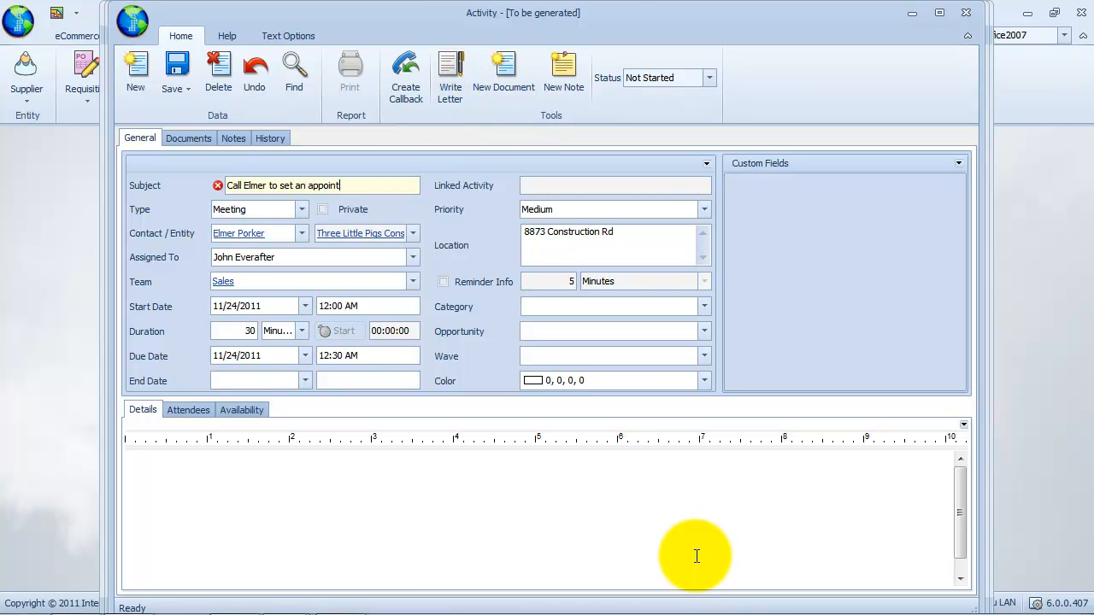
type("ment")
key("Tab")
left_click(301, 209)
left_click(274, 279)
left_click(177, 71)
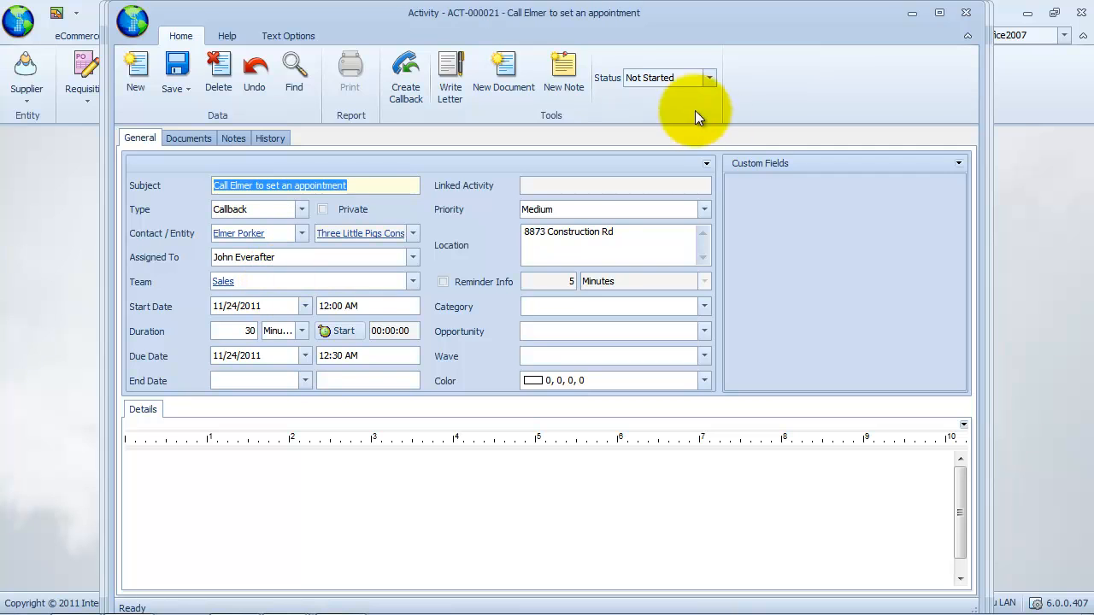
left_click(710, 81)
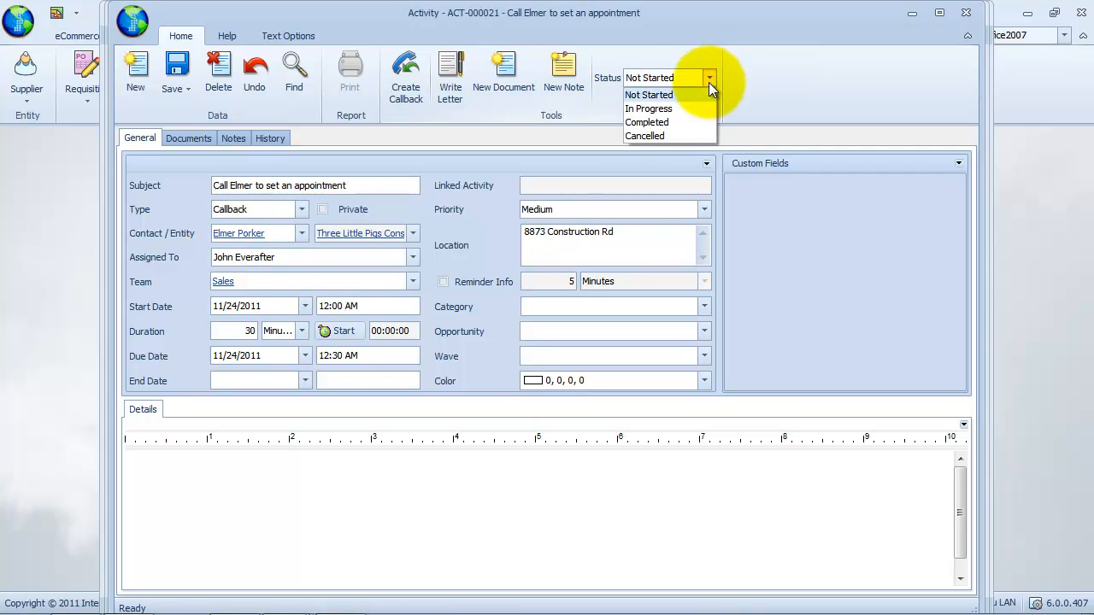
left_click(680, 111)
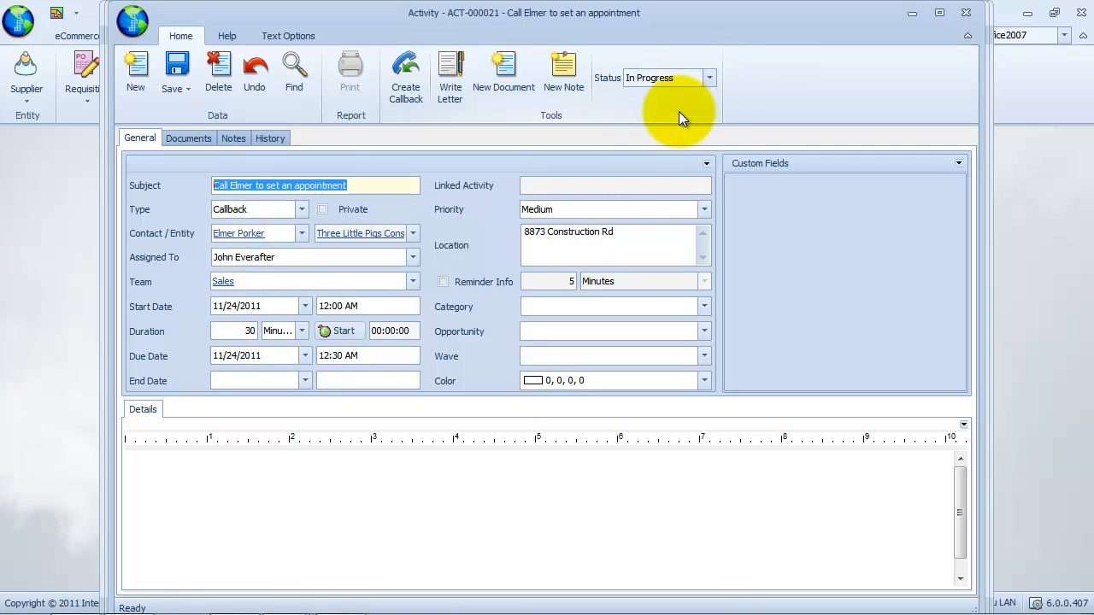
left_click(183, 97)
left_click(281, 153)
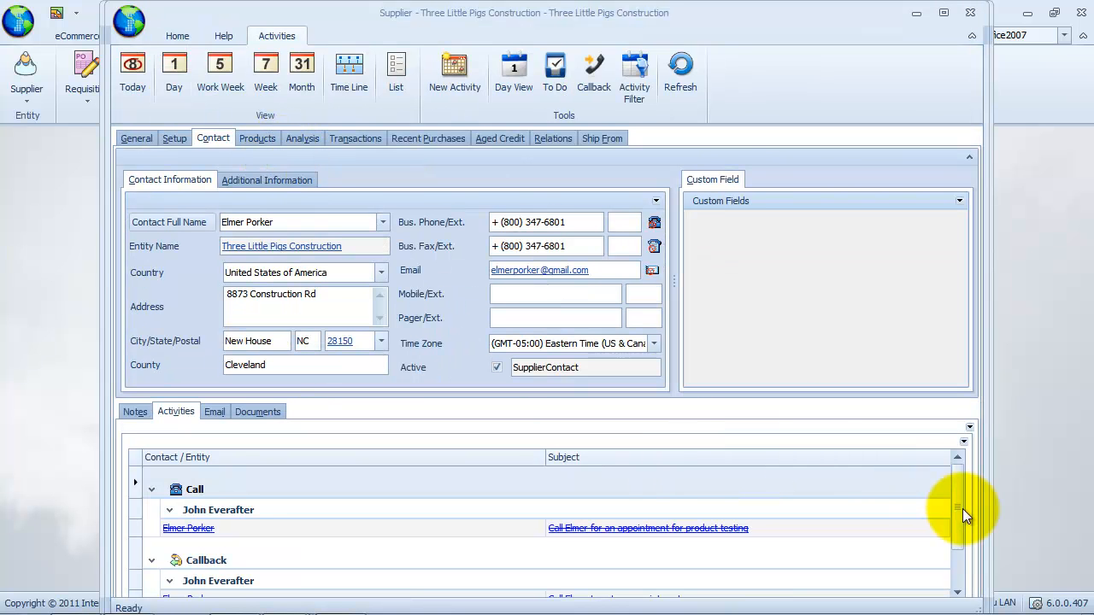
Mark the set-an-appointment Callback row Cancelled so it shows struck through.
scroll(953, 495, "down", 1)
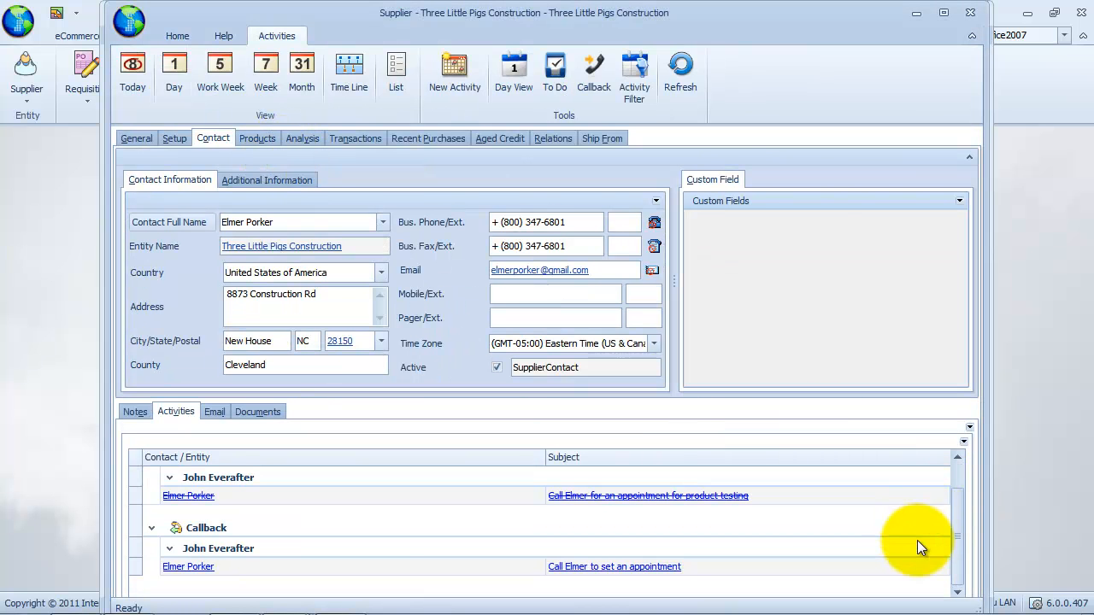
left_click(687, 566)
right_click(686, 565)
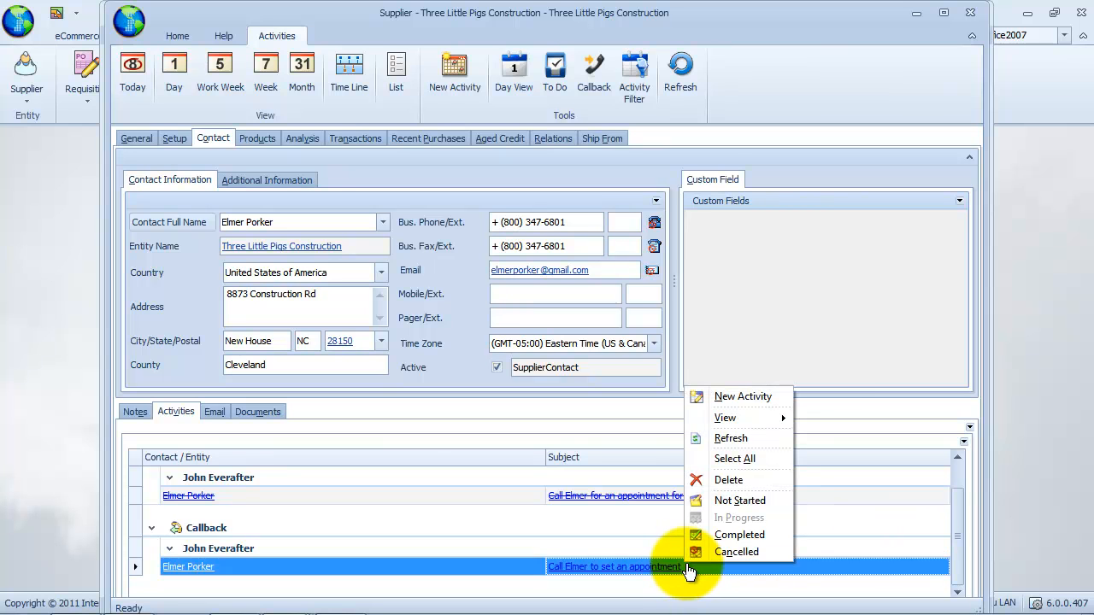
left_click(777, 554)
left_click(793, 540)
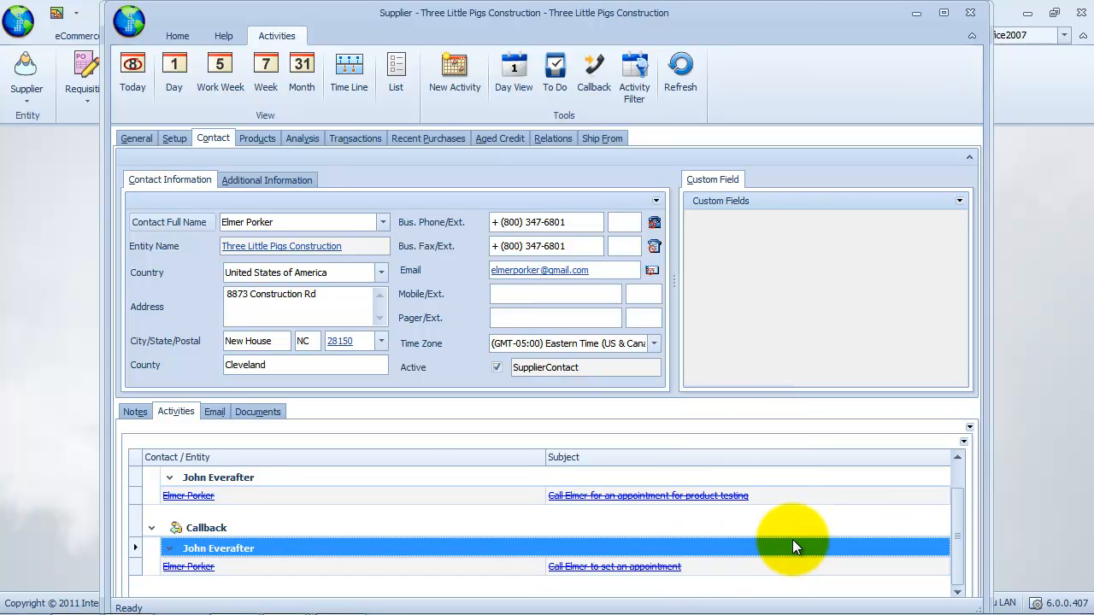
From the contact's Email folders, start a new mail message titled 'Request for an appointment for product testing'.
left_click(219, 412)
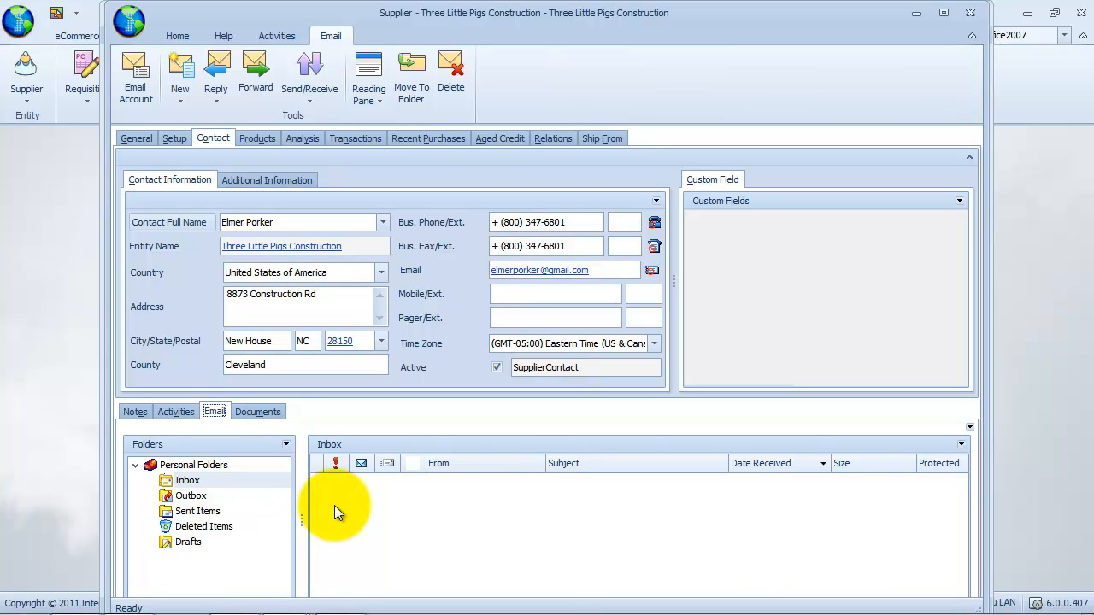
left_click(183, 101)
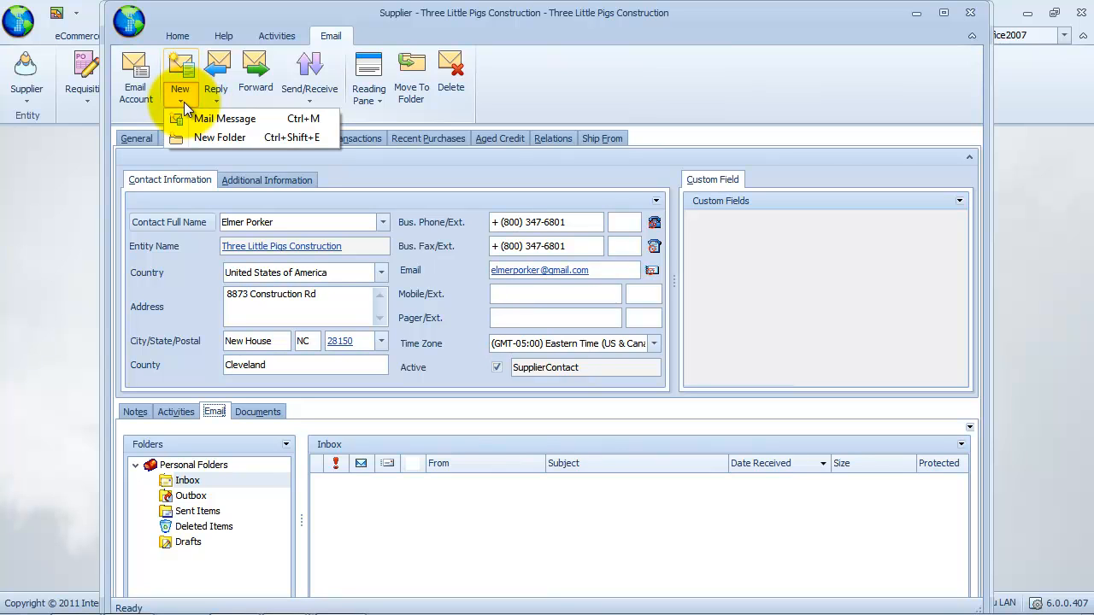
left_click(278, 118)
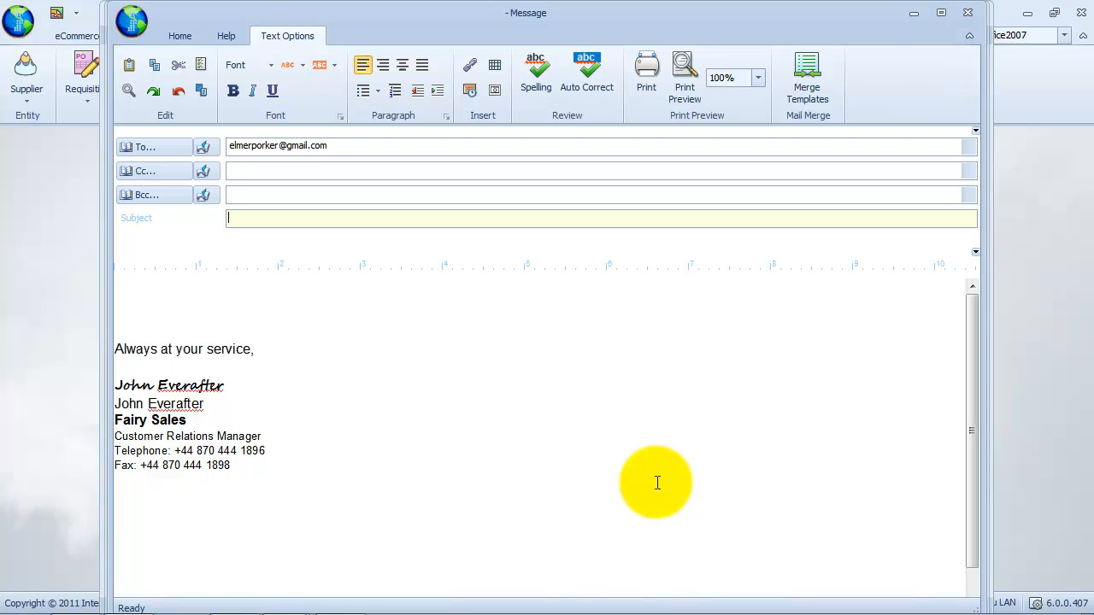
type("Request for an appointment for product testing")
Write a body greeting the contact and requesting a product-testing appointment, then send the email.
left_click(383, 301)
type("Hi Elmer")
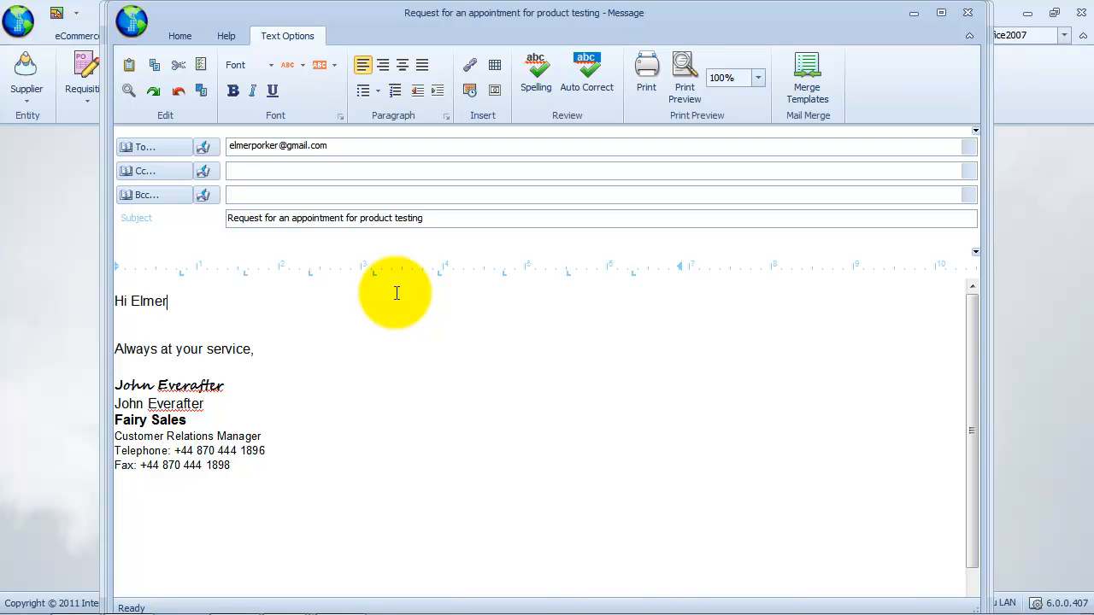
type(",")
key("Return")
key("Return")
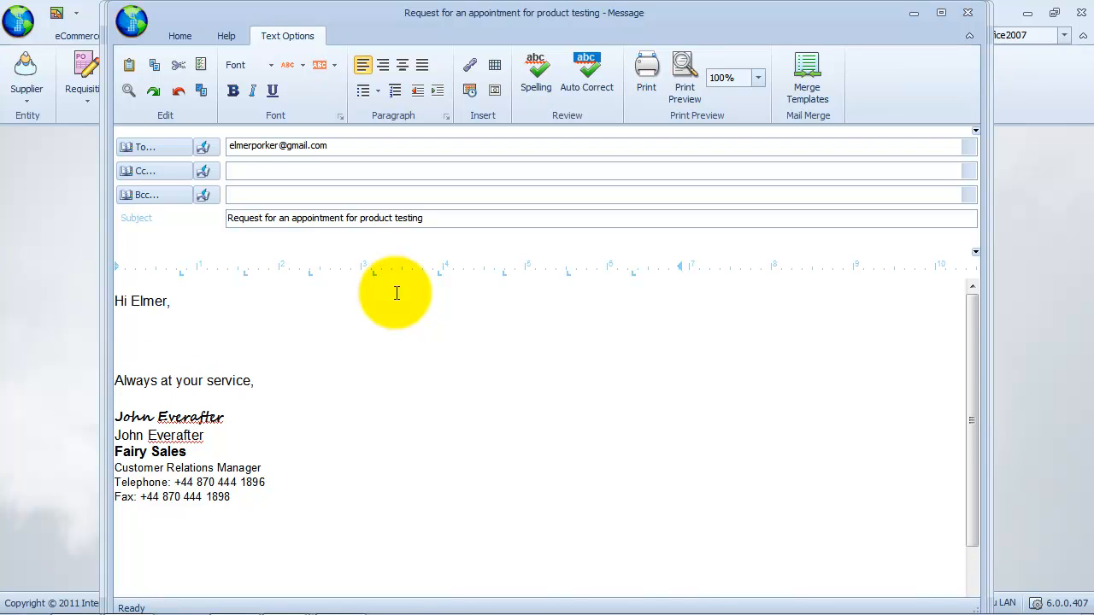
type("We reviewed your product listing and would like to set an appointment with you for product testing. Please")
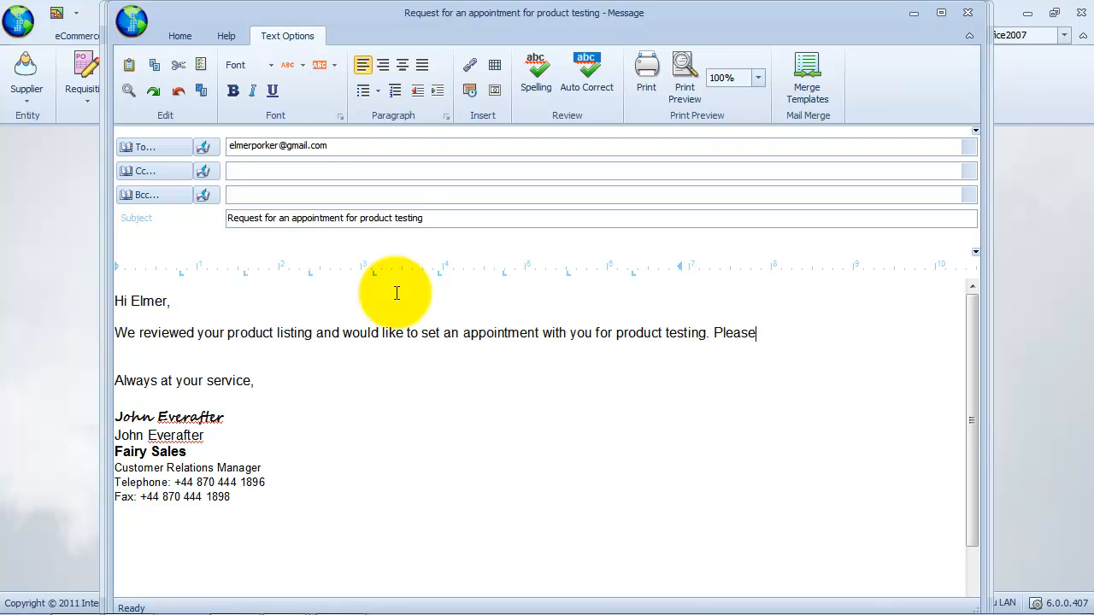
type(" send us the date and time th")
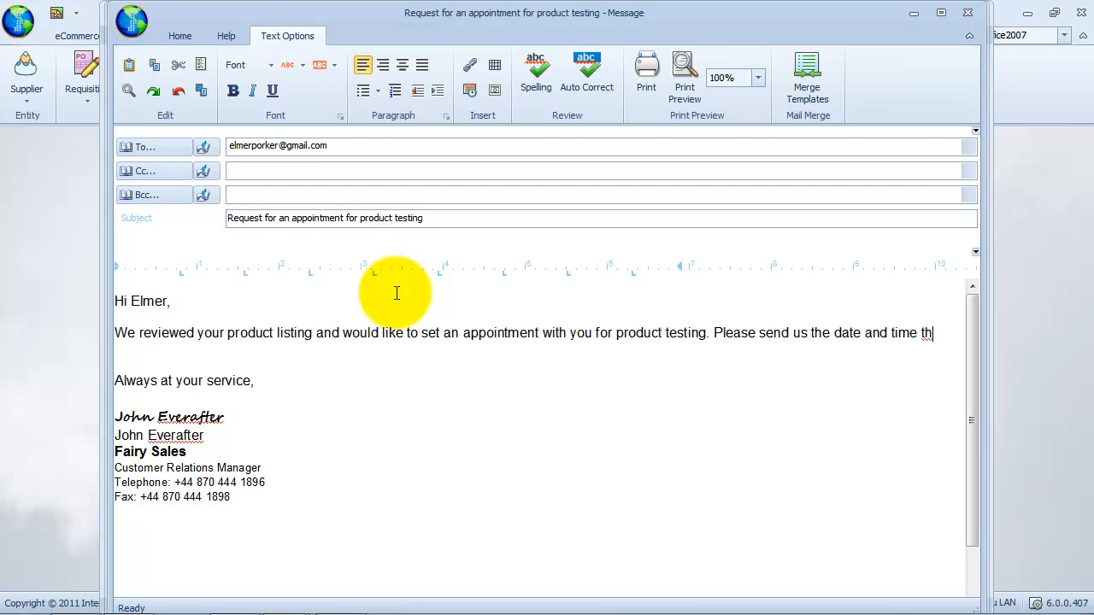
type("at is most convenient for you.")
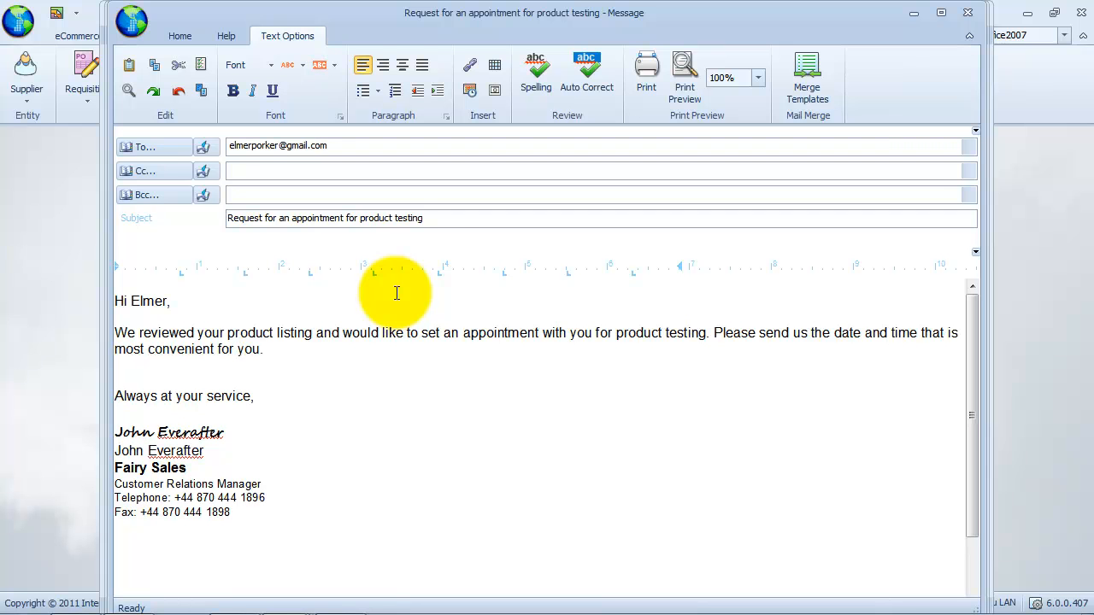
left_click(180, 35)
left_click(134, 68)
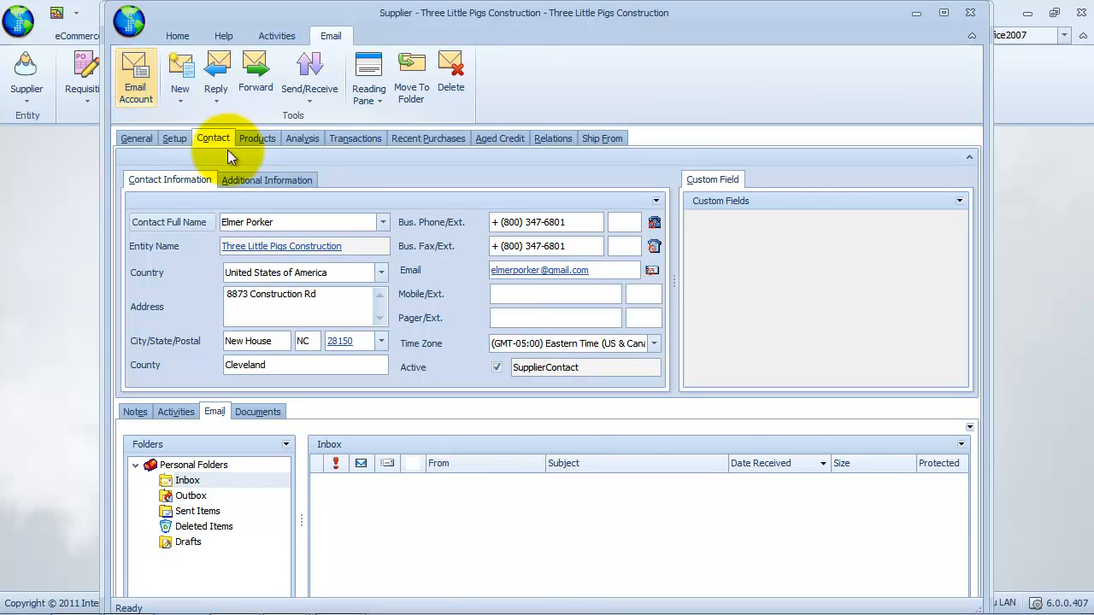
Preview the sent appointment request in Sent Items with a bottom reading pane, then show the empty Documents list.
left_click(214, 511)
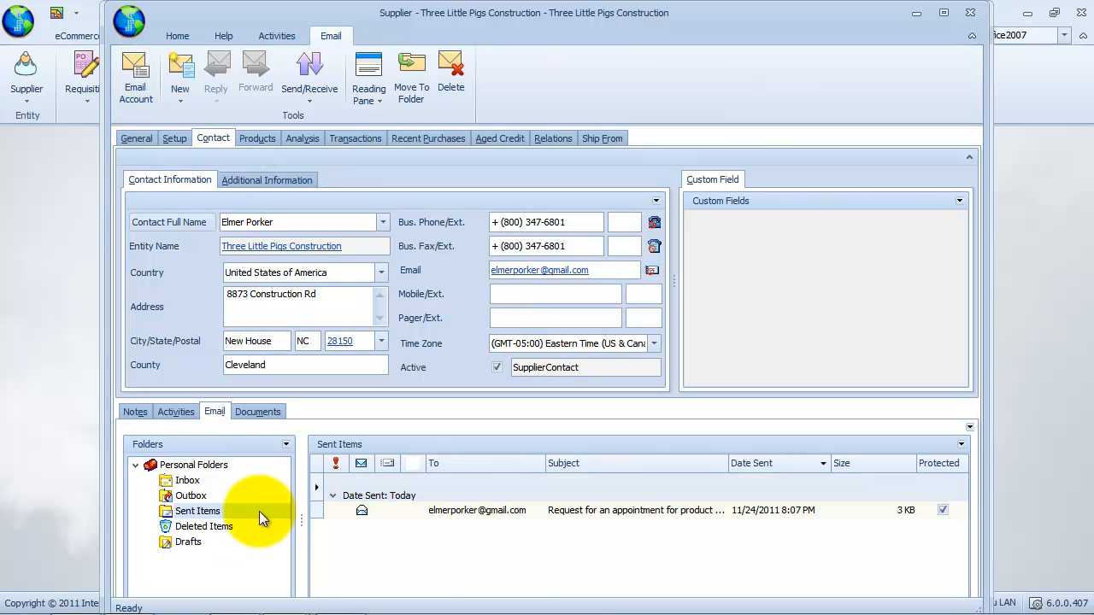
left_click(487, 513)
left_click(370, 95)
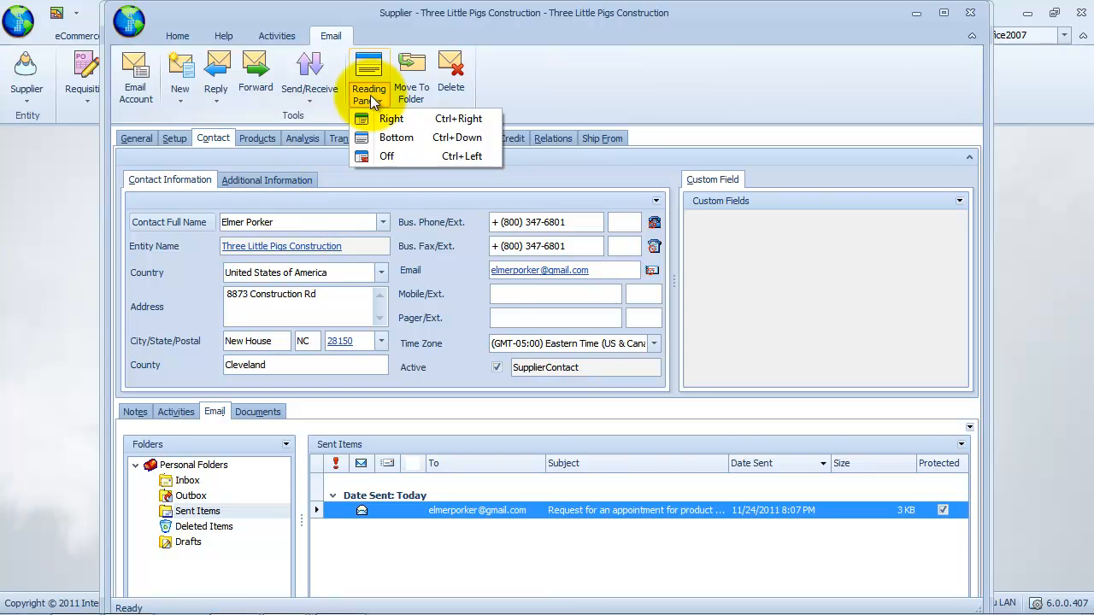
left_click(410, 141)
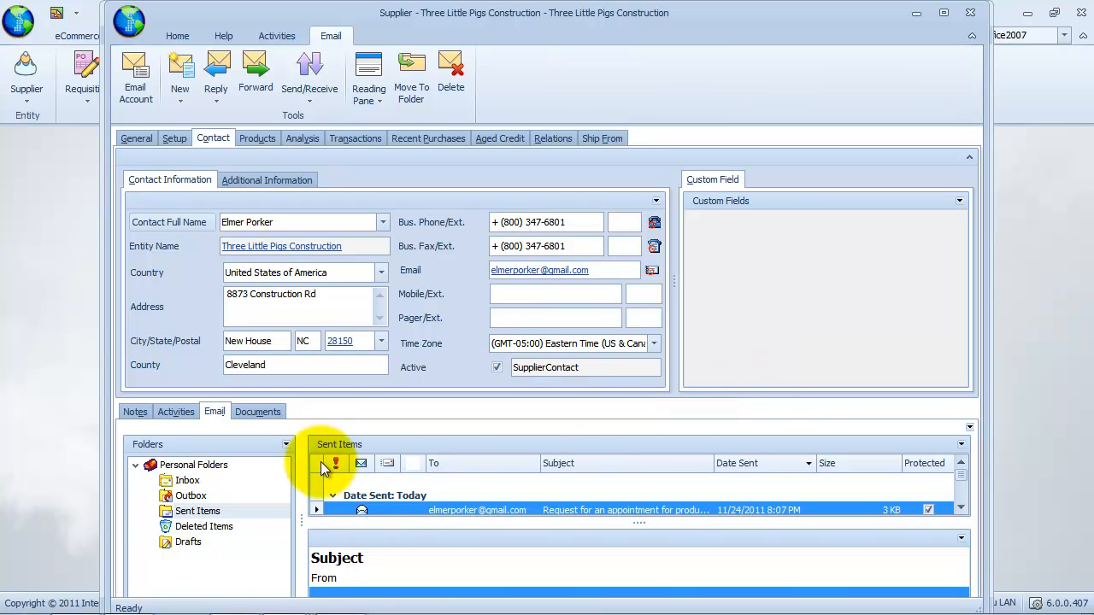
left_click(279, 412)
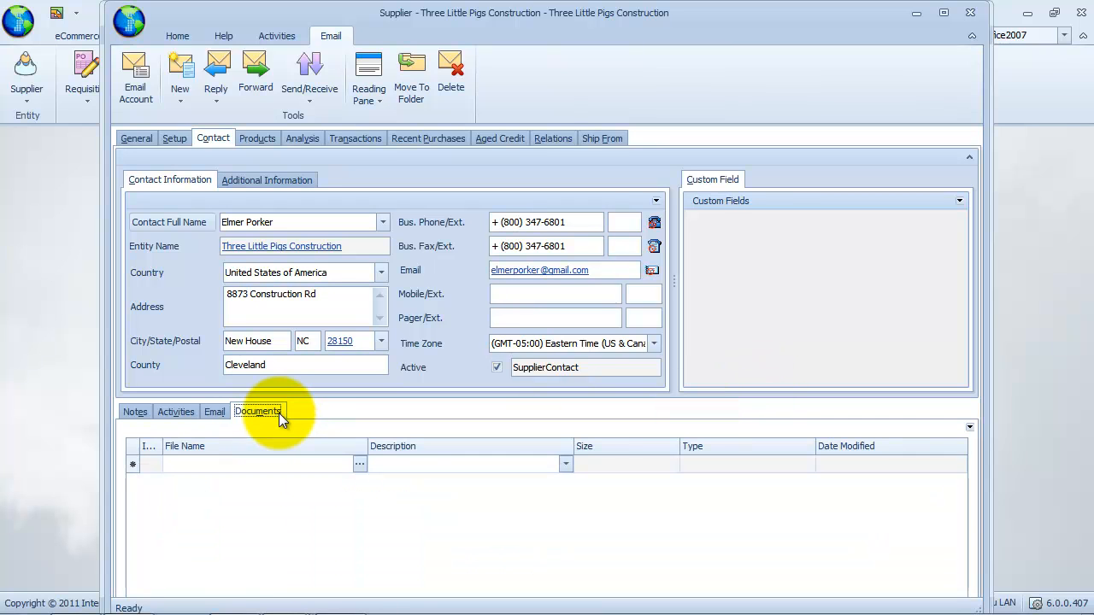
Attach the Product Listing file from this computer as a new contact document.
left_click(359, 464)
mouse_move(378, 479)
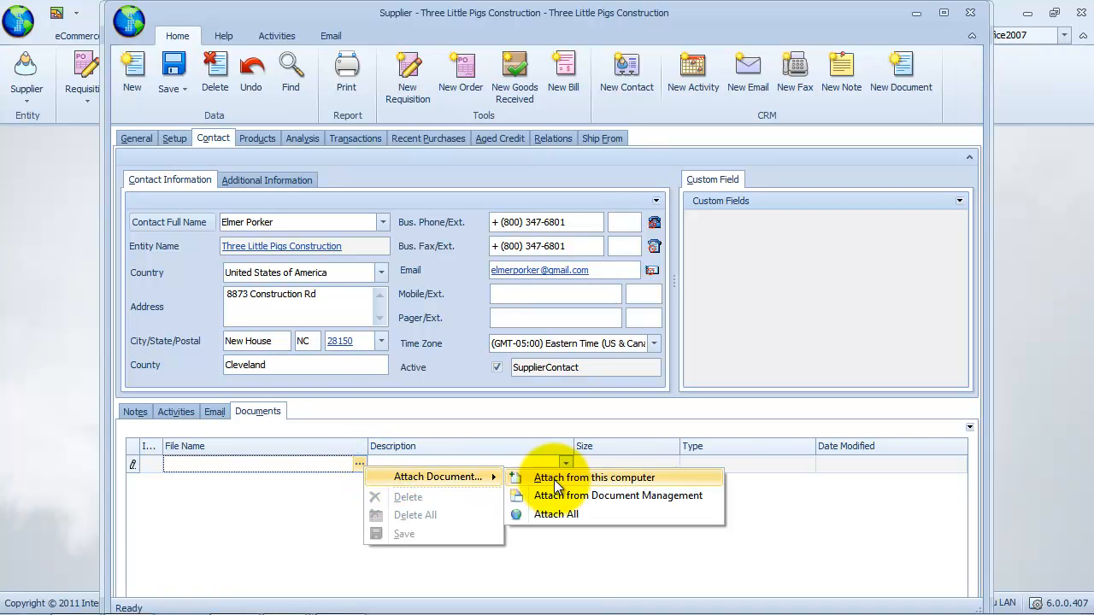
left_click(632, 477)
left_click(339, 119)
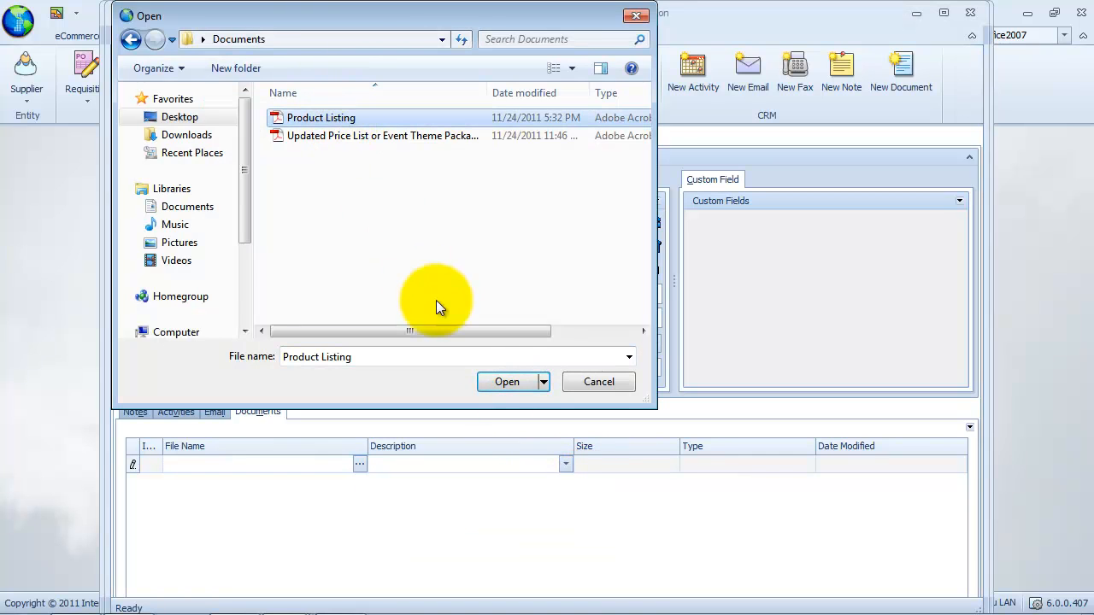
left_click(509, 384)
Describe the attachment as 'attached product listing' and save the supplier record.
left_click(565, 464)
type("attached product listing")
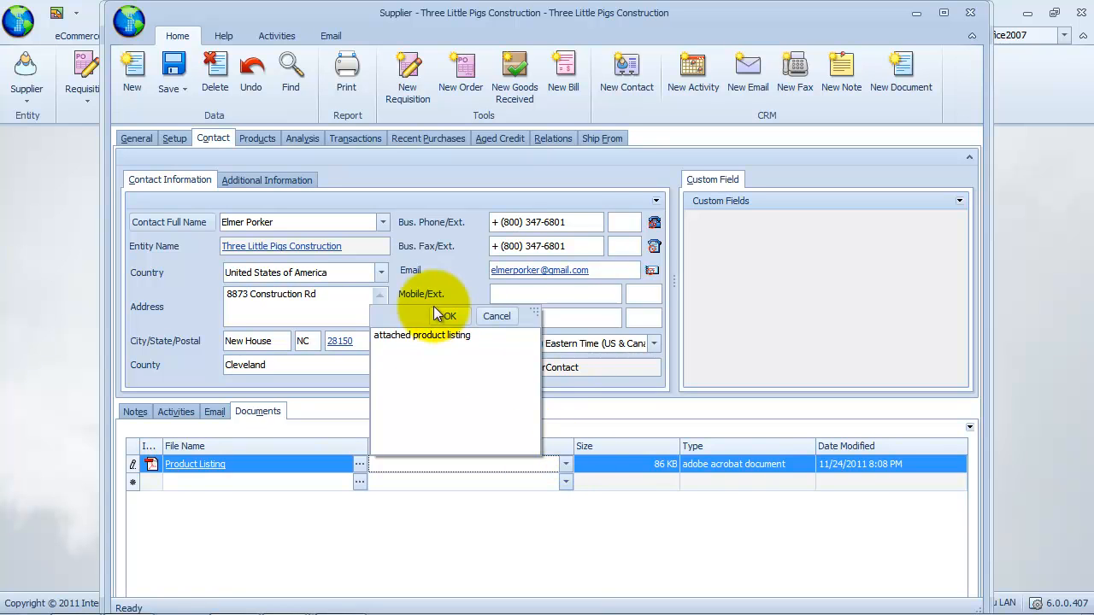
left_click(446, 315)
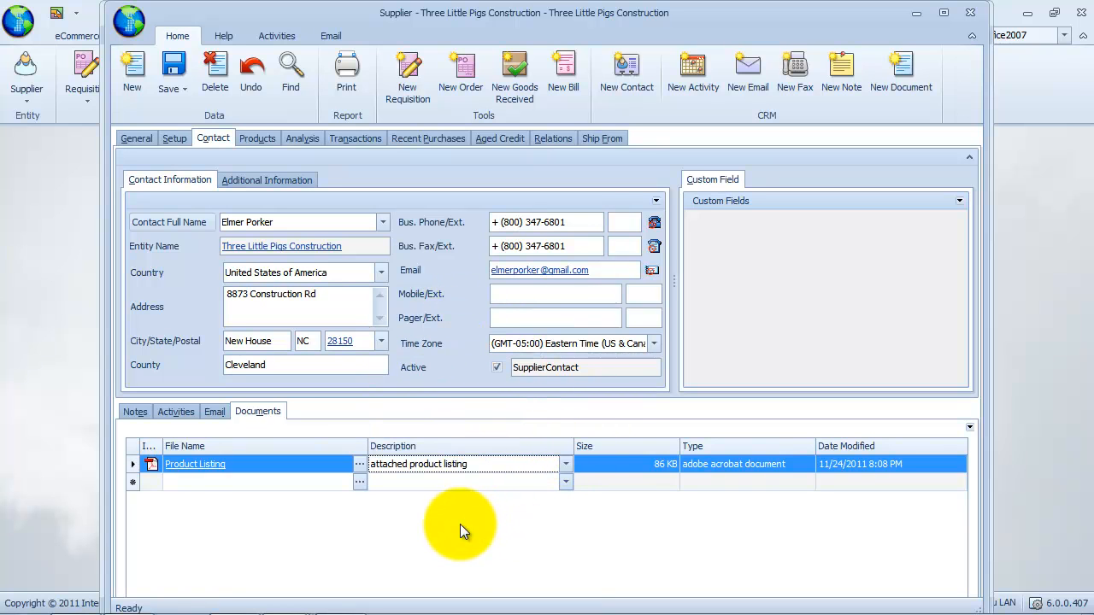
left_click(183, 90)
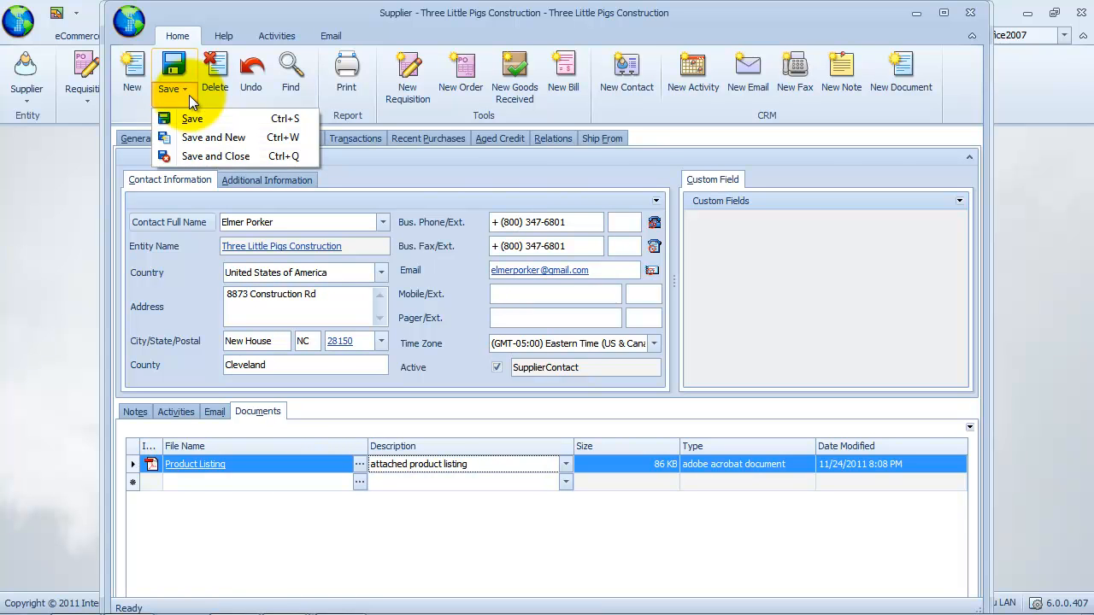
left_click(201, 119)
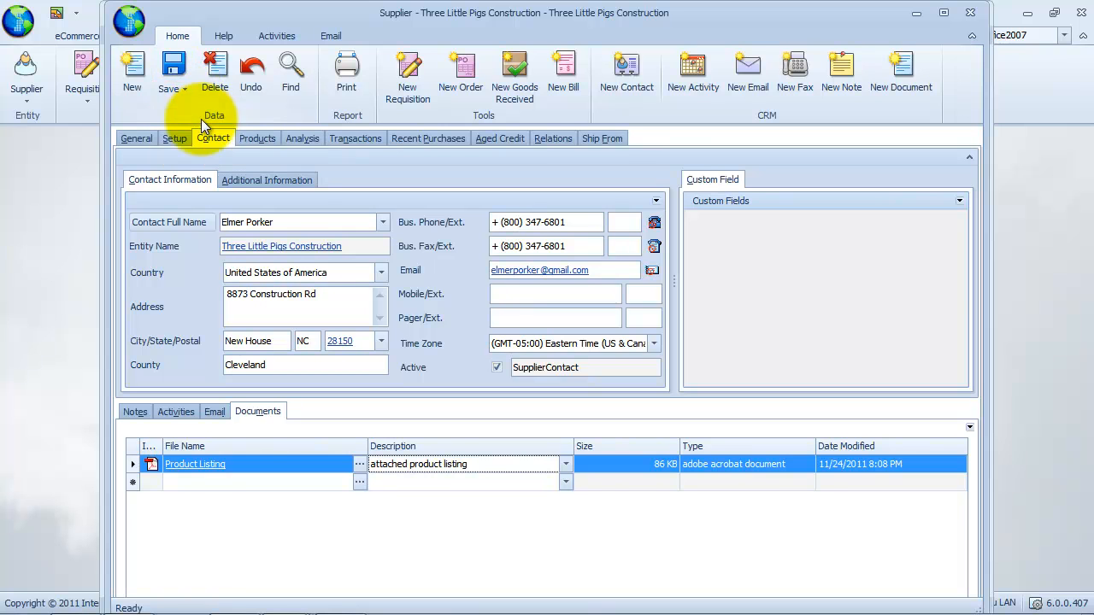